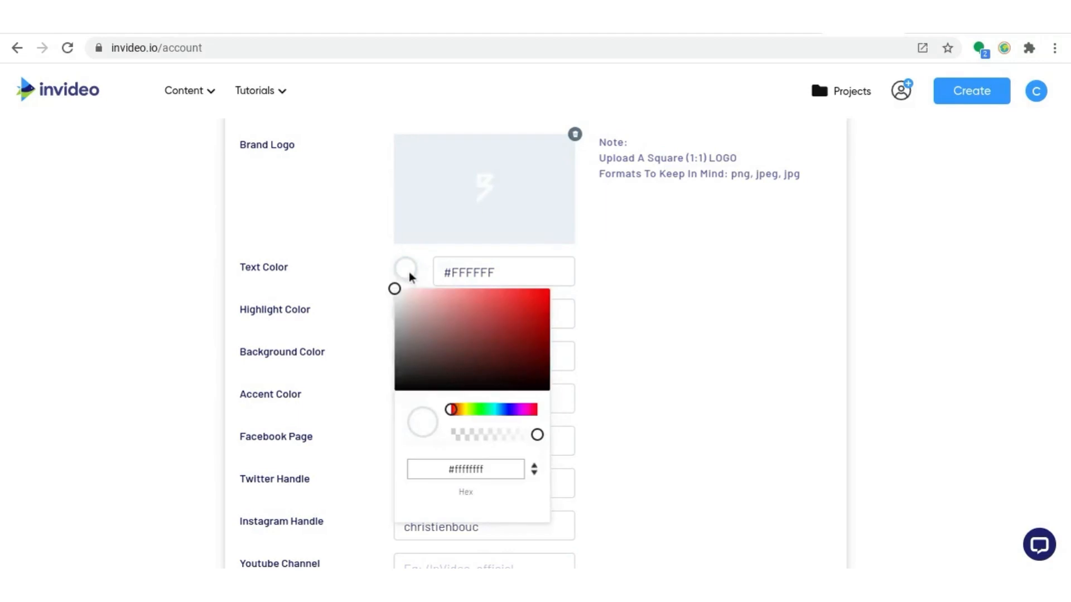
Step: Set the brand text color to #CE3535 and pick a dark teal highlight color
click(436, 365)
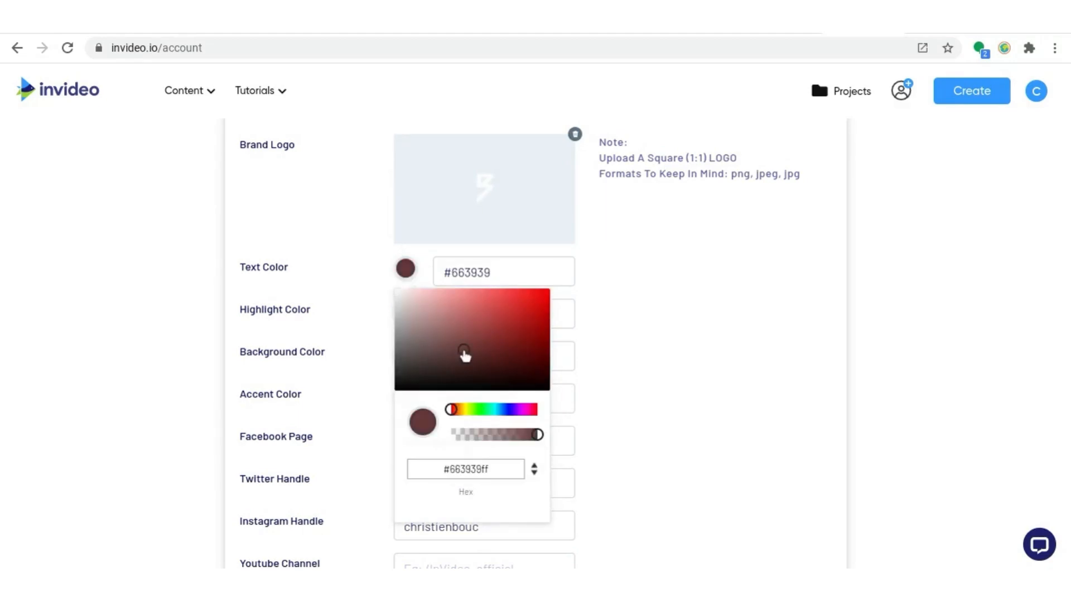
click(647, 301)
click(407, 316)
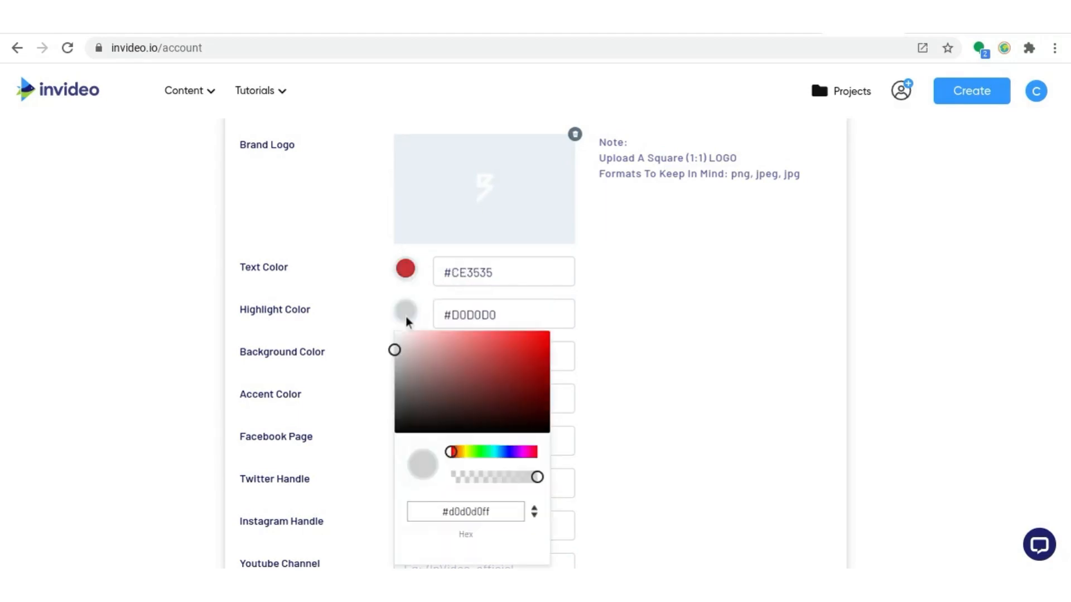
click(498, 452)
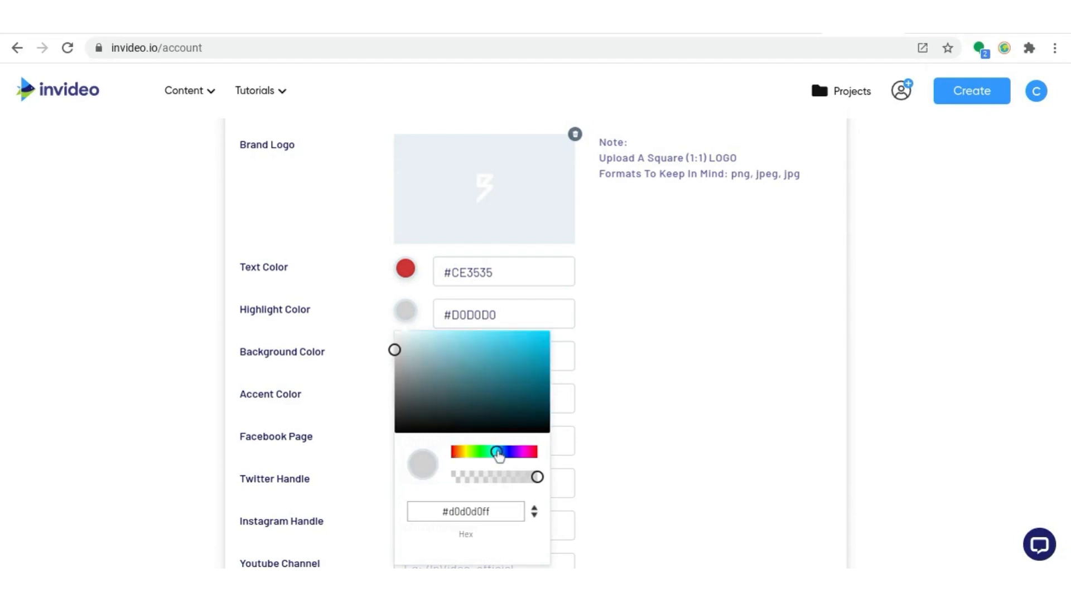
click(479, 400)
click(655, 327)
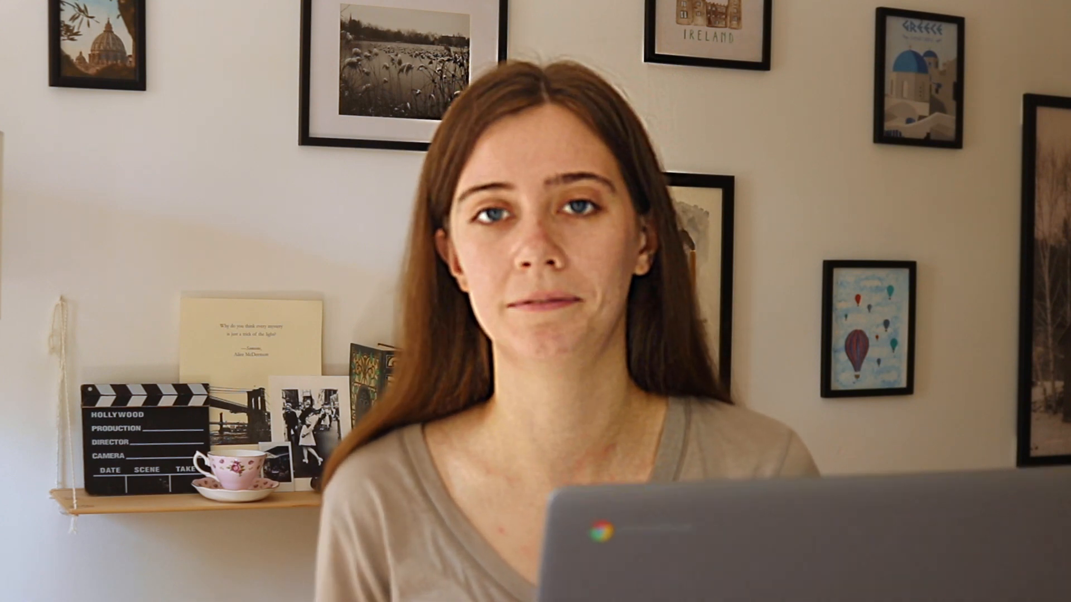
Step: Complete the invited member's e-mail address in the team invitation form as an Admin
click(903, 234)
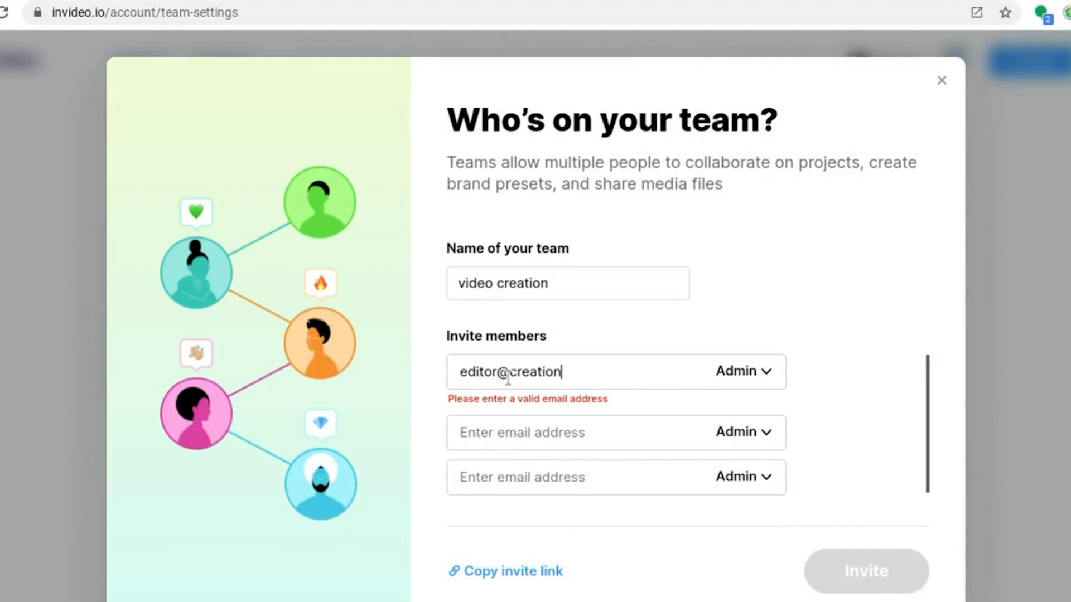
text(com)
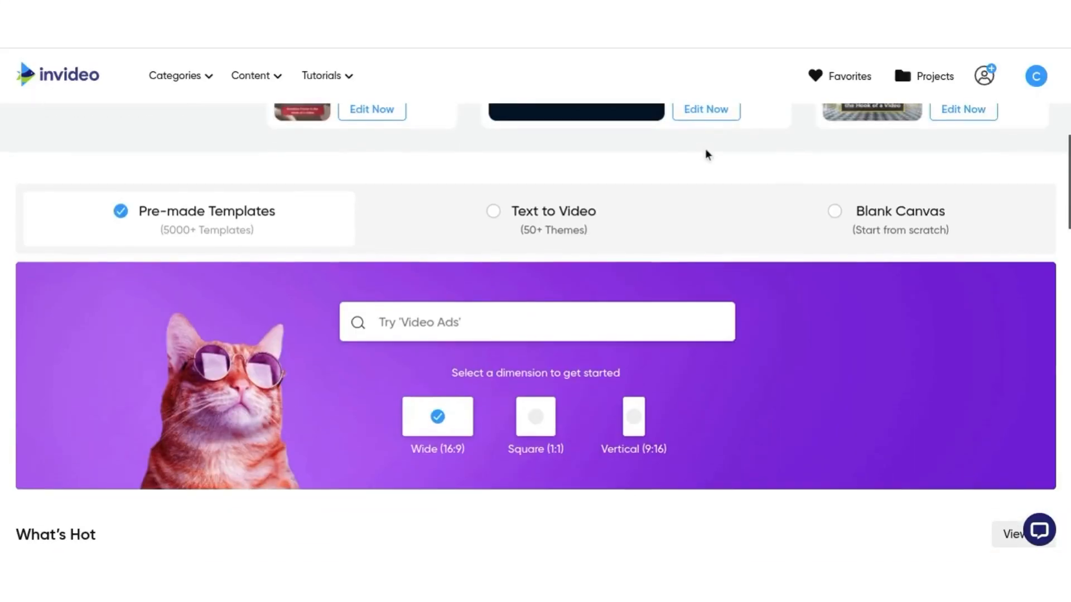
scroll(706, 154, down, 1)
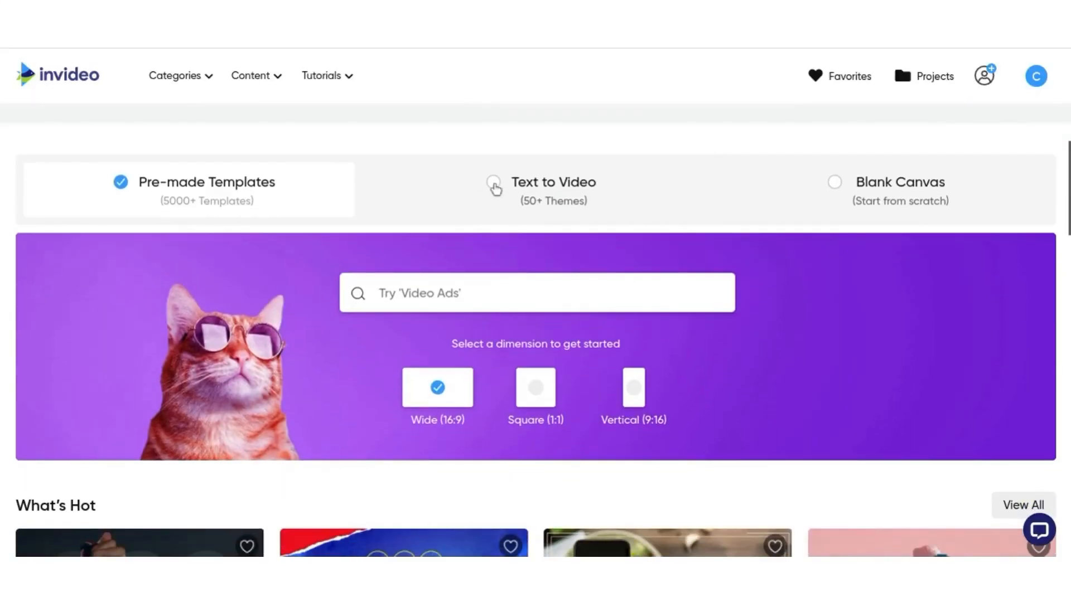
Step: Switch to Text to Video and open the Lively story template
click(494, 184)
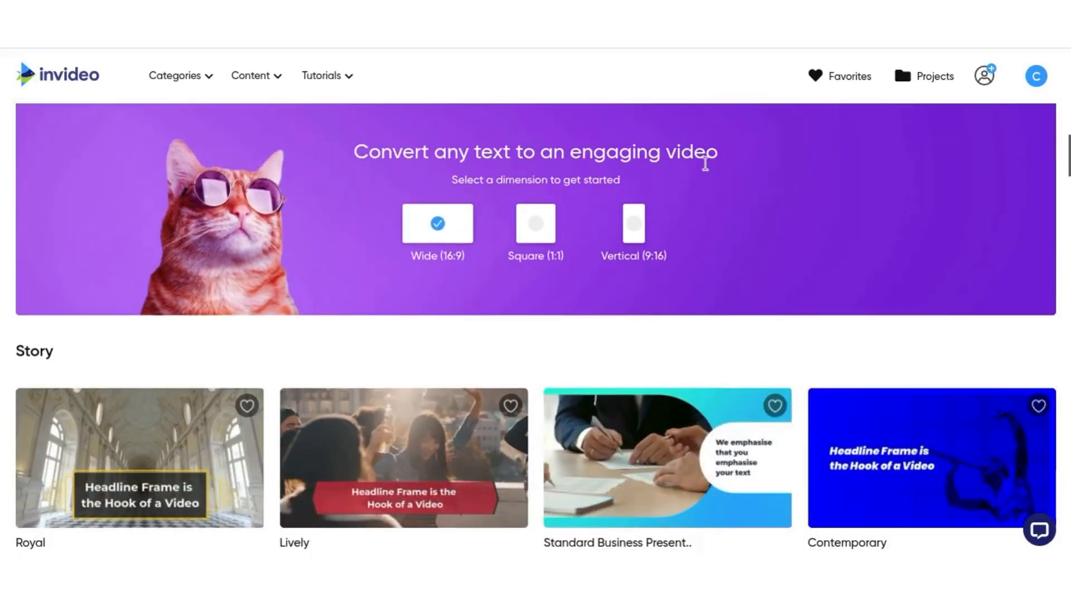
scroll(705, 164, down, 1)
click(372, 378)
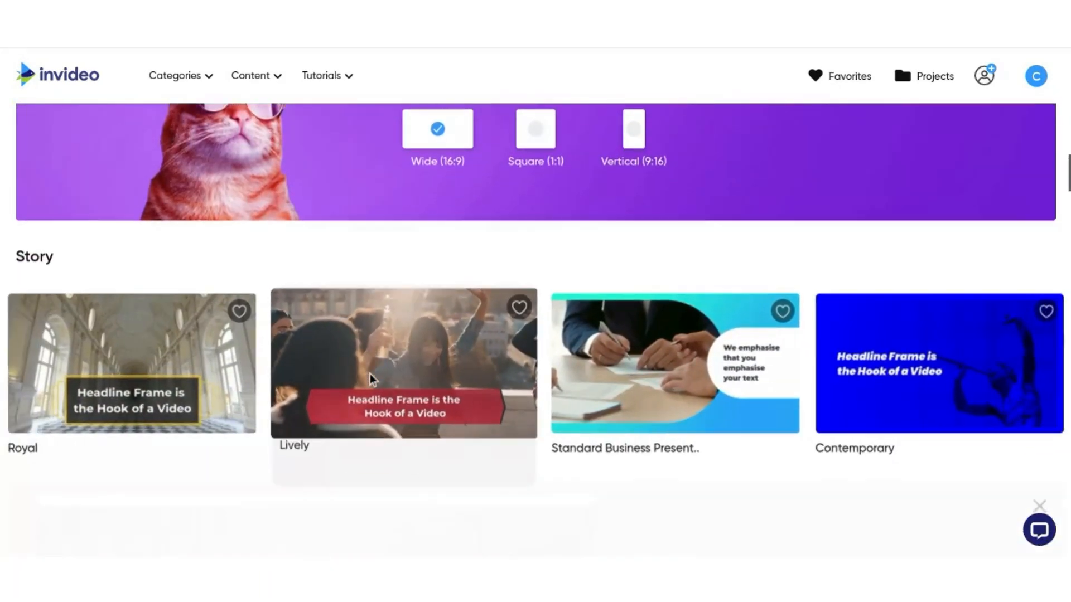
Step: Preview the Lively template in Square format and proceed to use it
scroll(778, 382, down, 3)
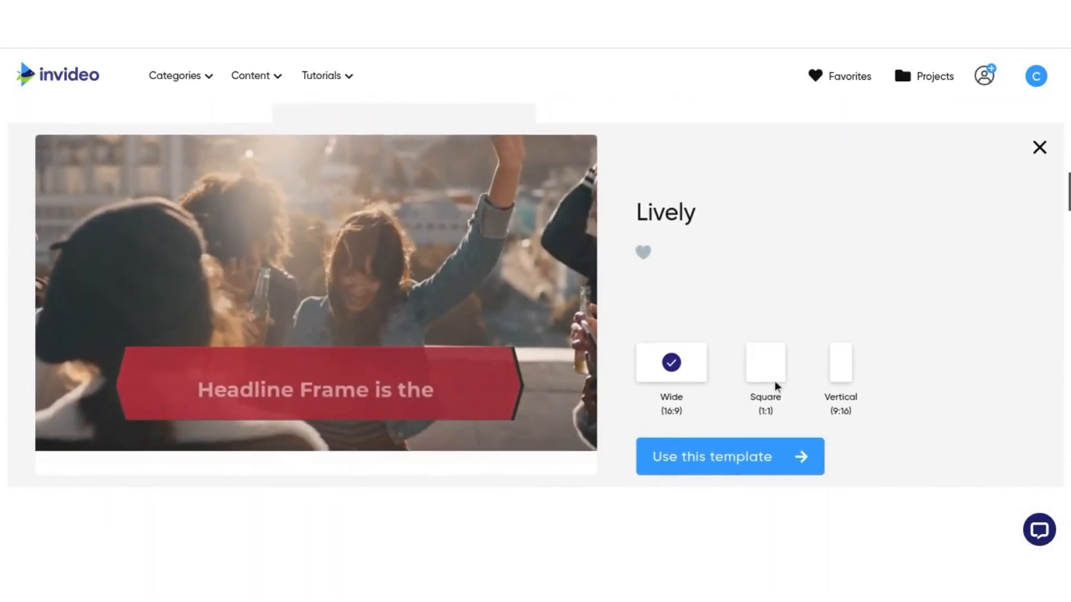
scroll(777, 382, up, 1)
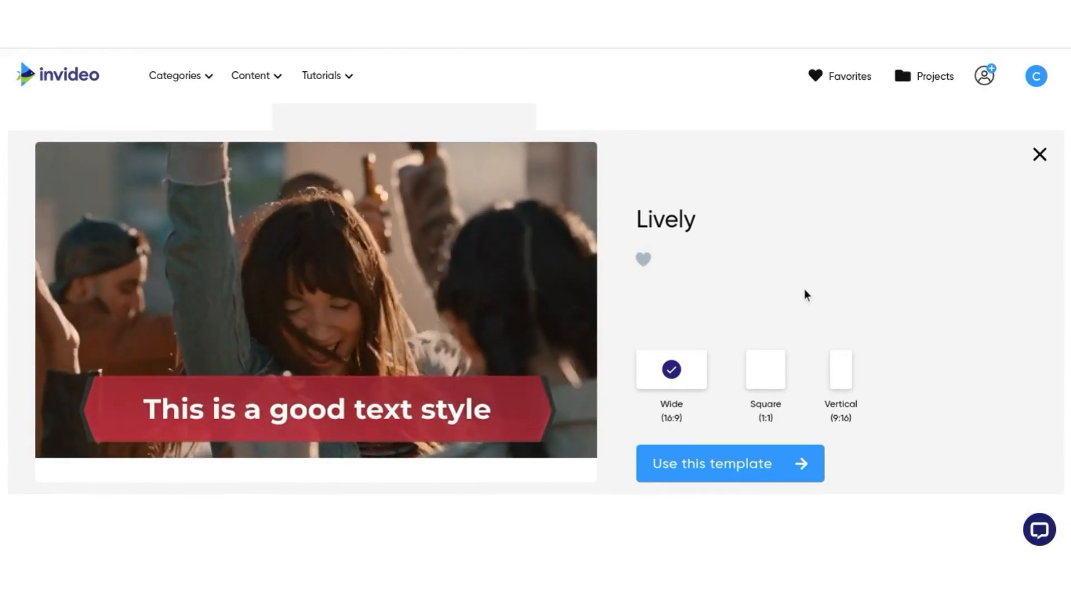
click(765, 369)
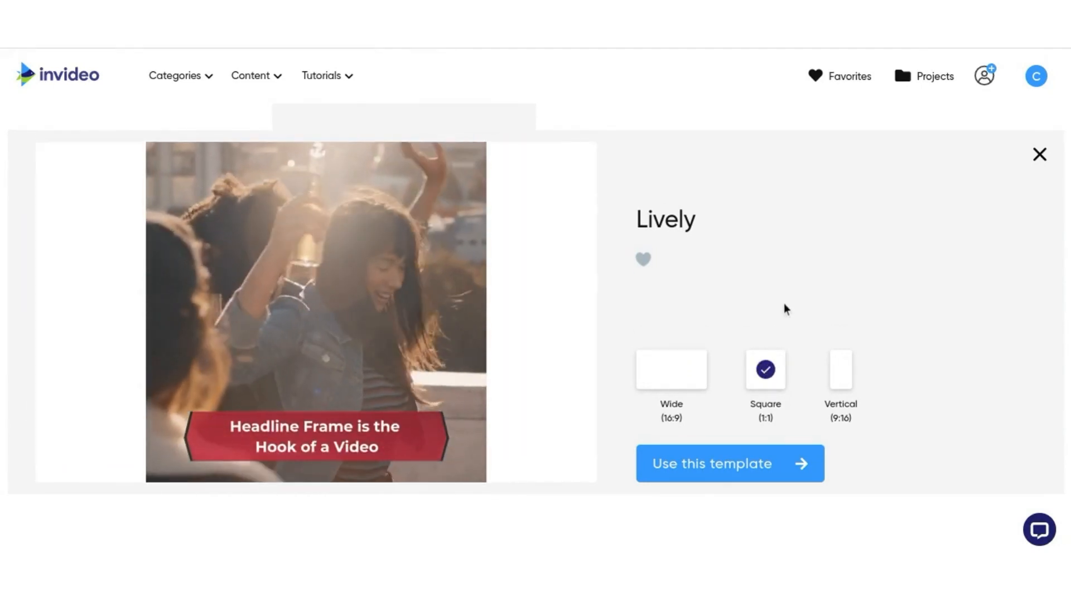
click(835, 380)
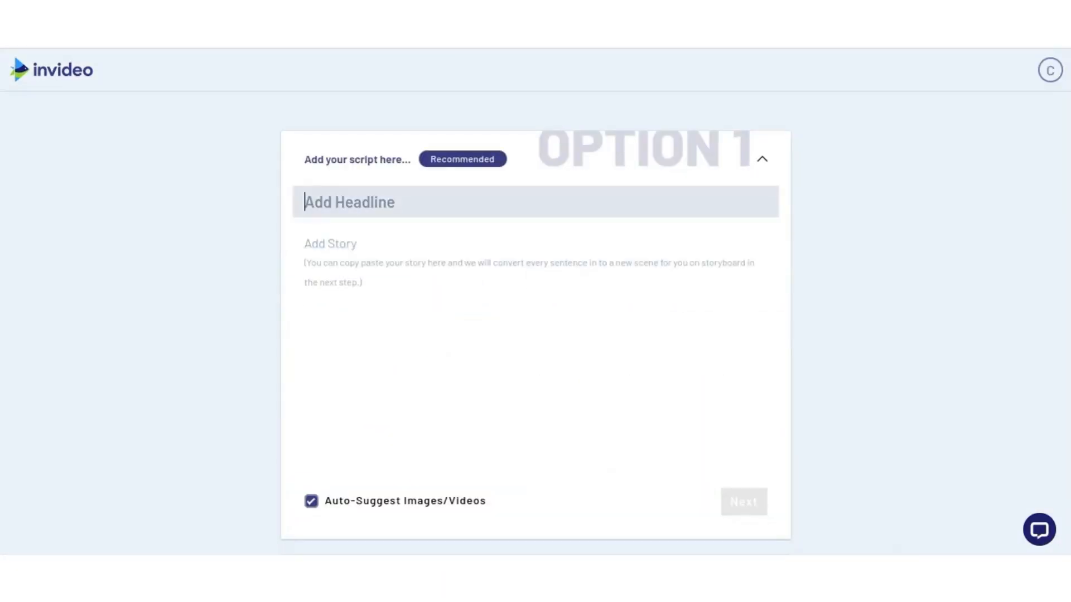
Step: Paste an article URL into the Add your URL option and fetch its content
scroll(536, 301, down, 3)
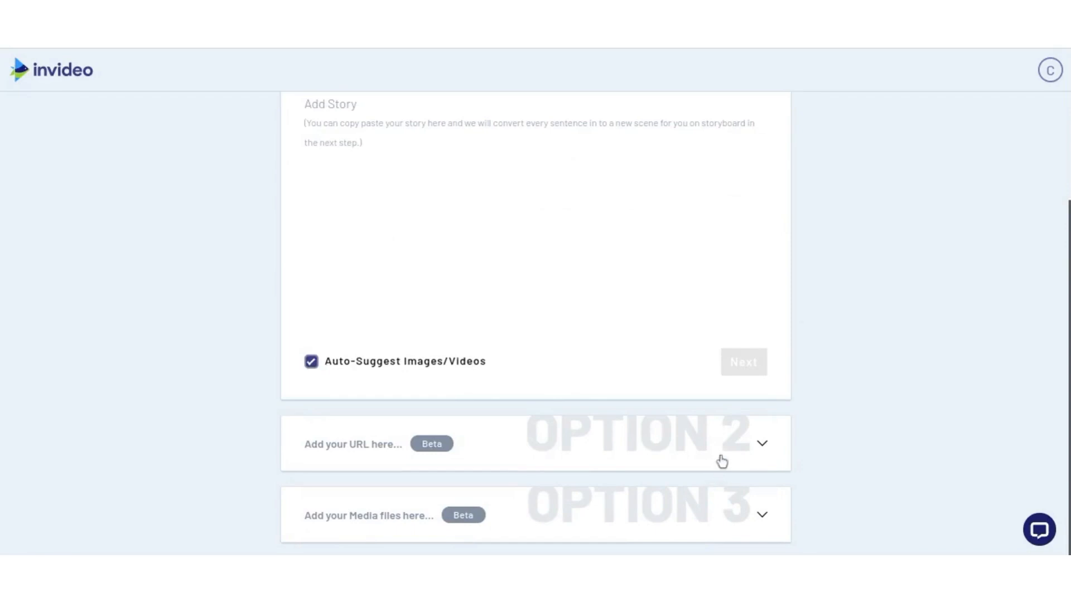
click(722, 462)
text(https://vocal.media/lifehack/little-things-for-our-planet)
click(769, 164)
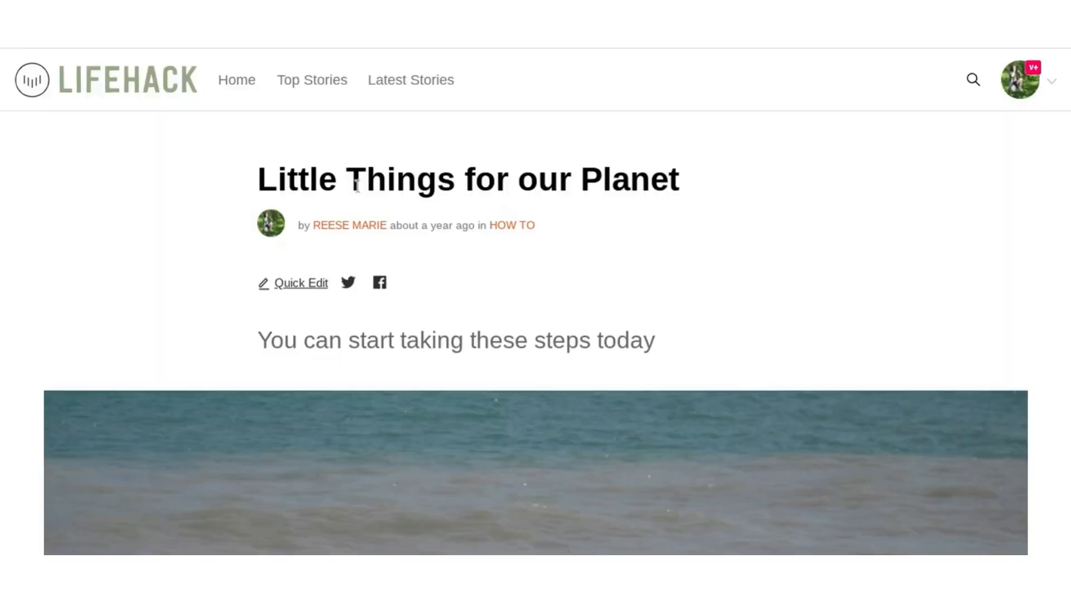
triple_click(357, 186)
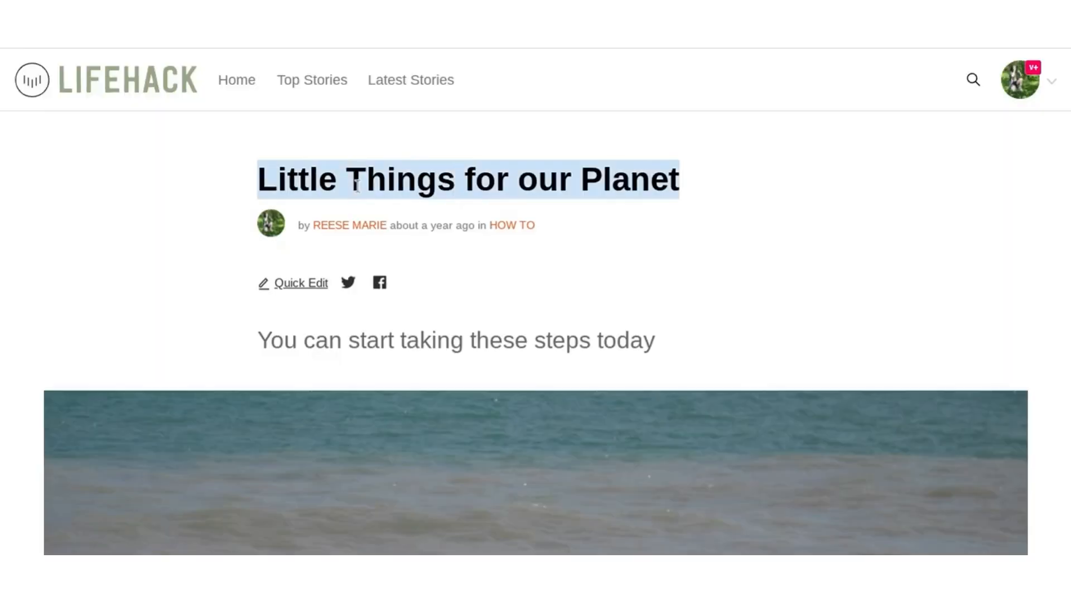
text(https://reesemarie22.medium.com/why-i-try-to-thrift-100-of-my-clothes-a84f5d848b8d)
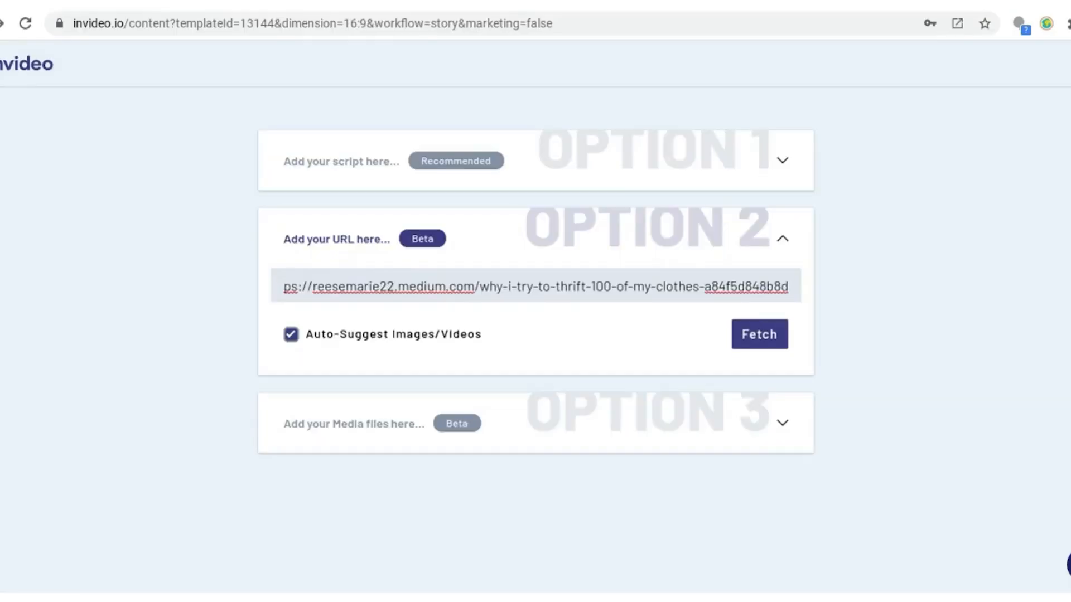
click(759, 334)
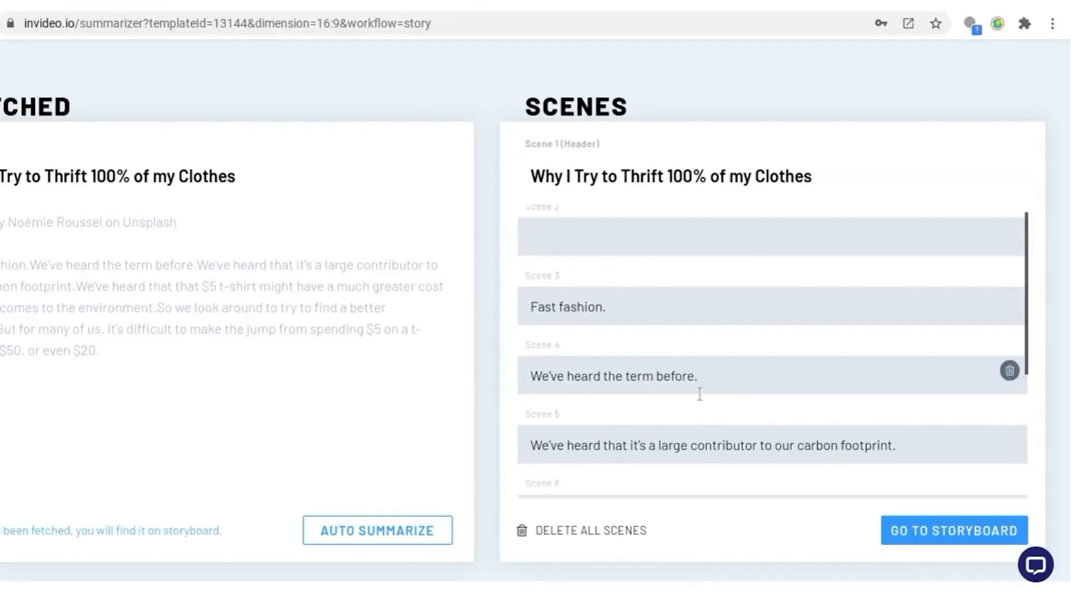
Step: Paste the headline Little Things for our Planet into the script's headline field
scroll(701, 394, down, 5)
scroll(699, 393, up, 5)
click(954, 532)
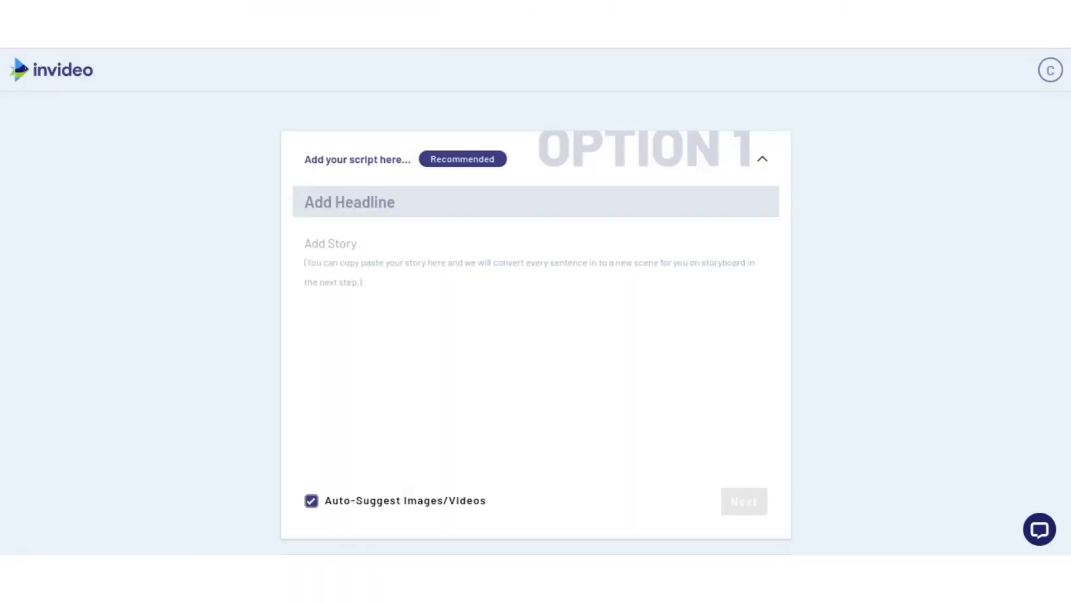
click(373, 267)
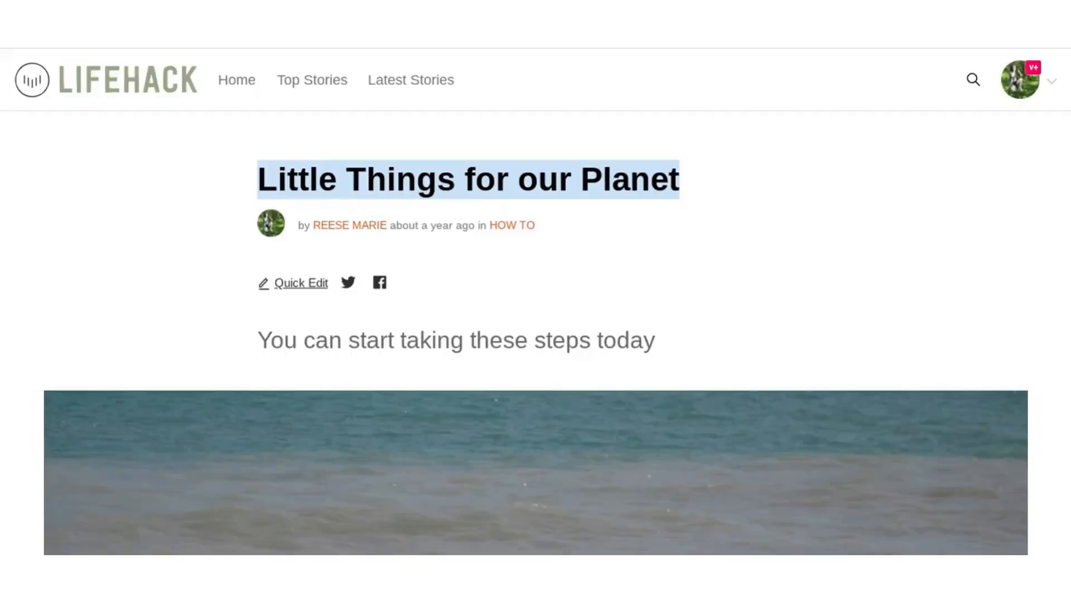
Step: Paste the article's tips into the story field and continue to the storyboard
scroll(172, 319, down, 10)
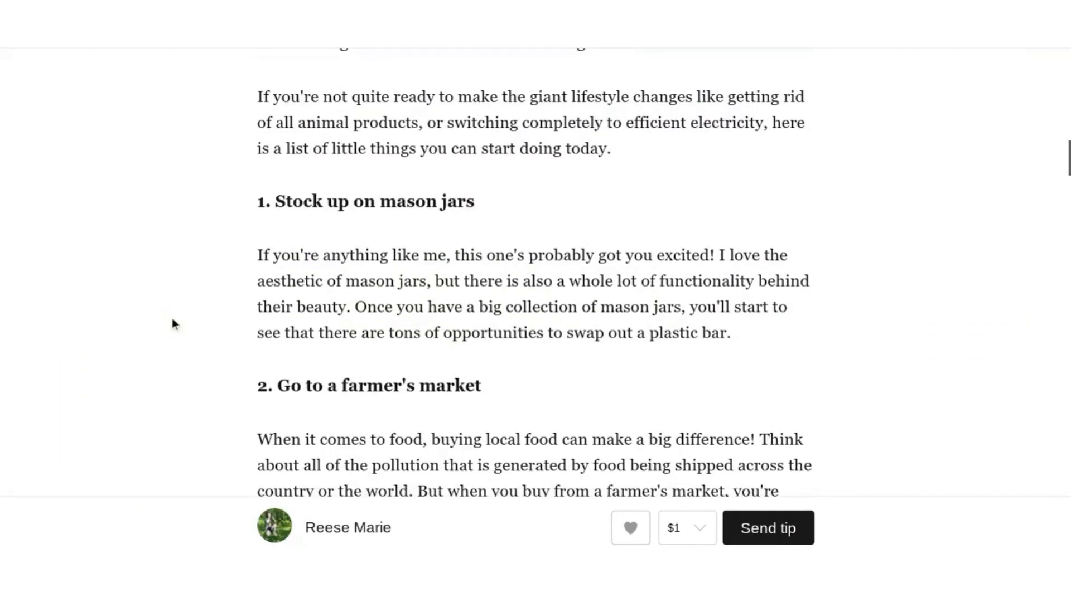
triple_click(296, 201)
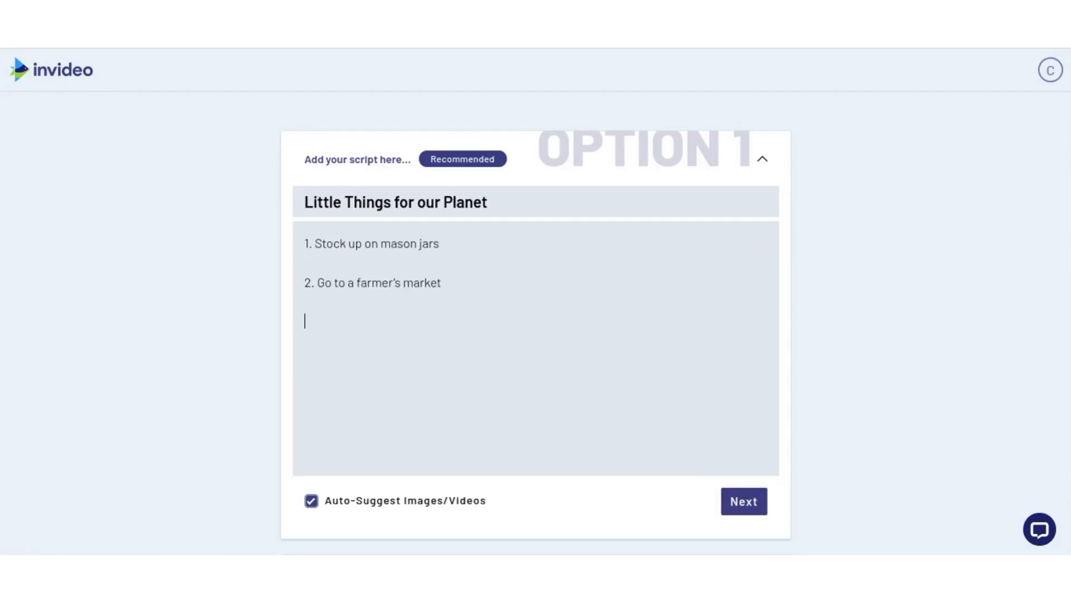
text(When it comes to food, buying local food can make a big difference! Think about all of the pollution that is generated by food being shipped across the country or the world.)
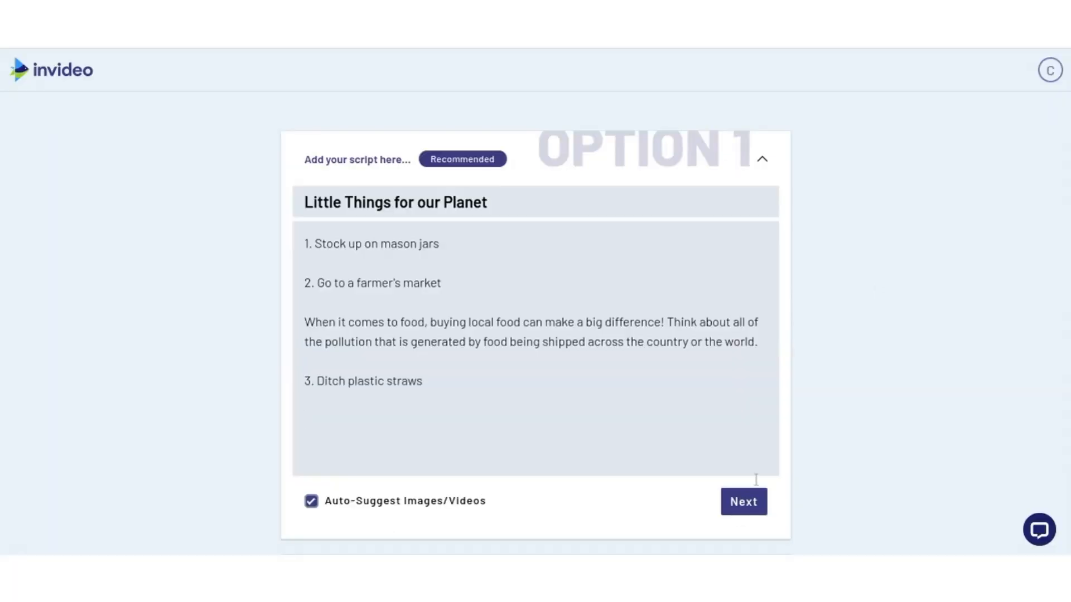
click(752, 506)
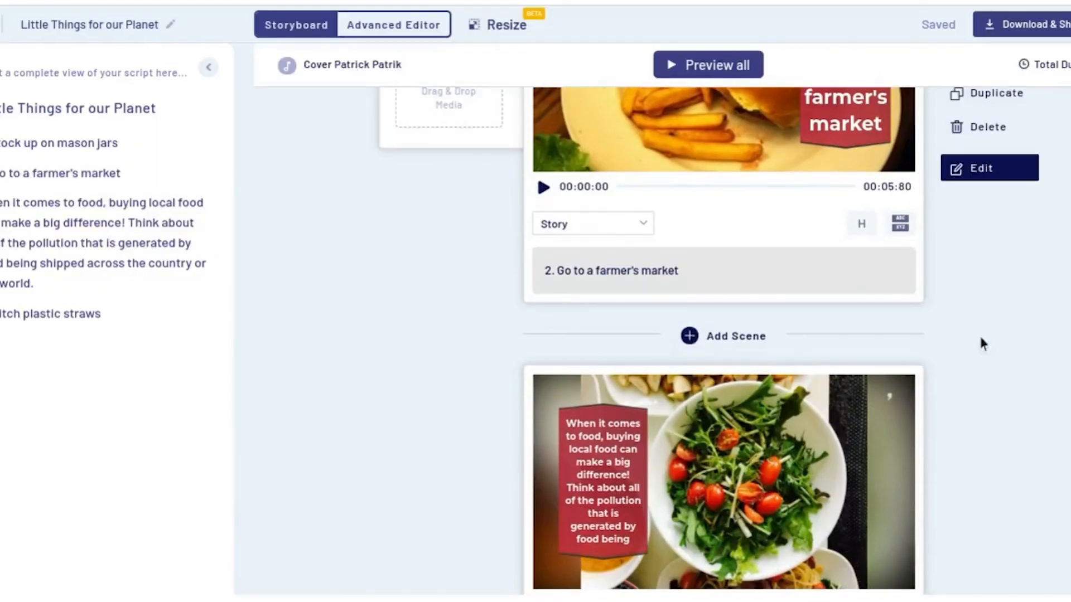
Step: Add a new blank scene after the We've heard the term before scene
scroll(1030, 206, up, 2)
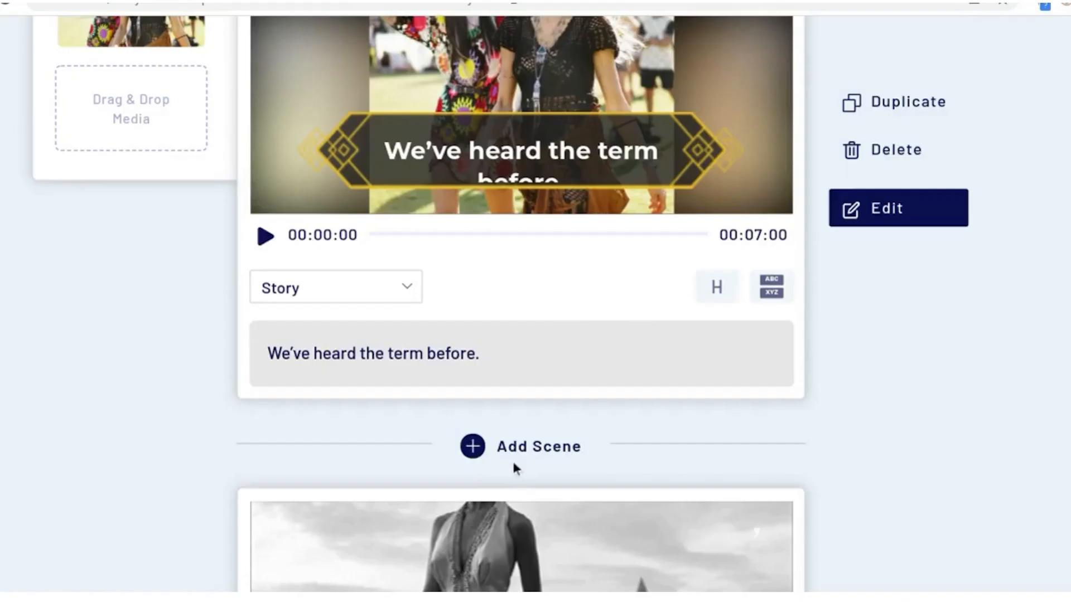
click(518, 458)
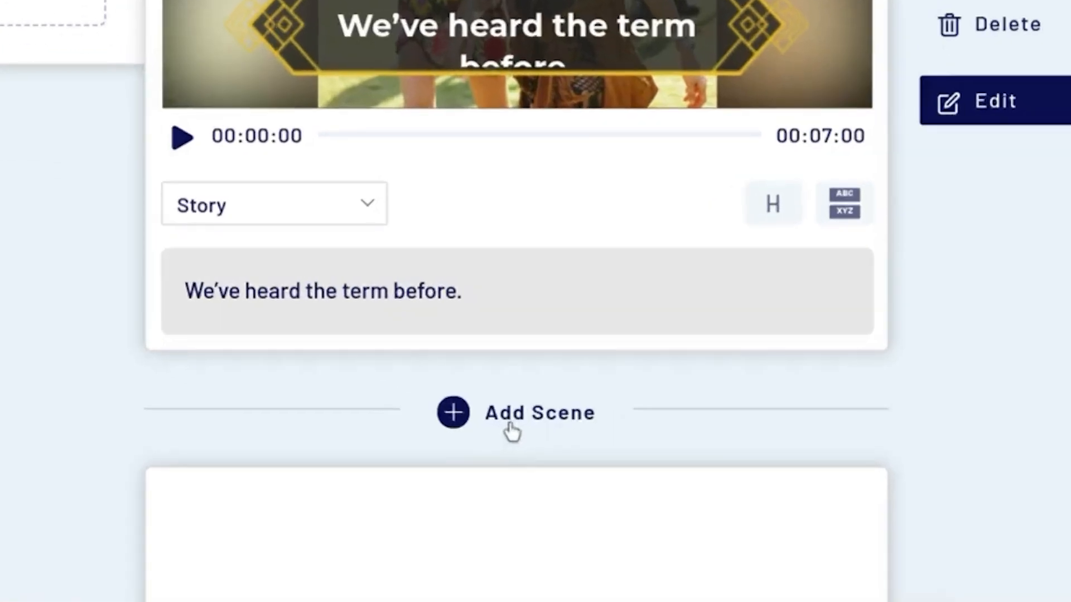
scroll(965, 397, down, 5)
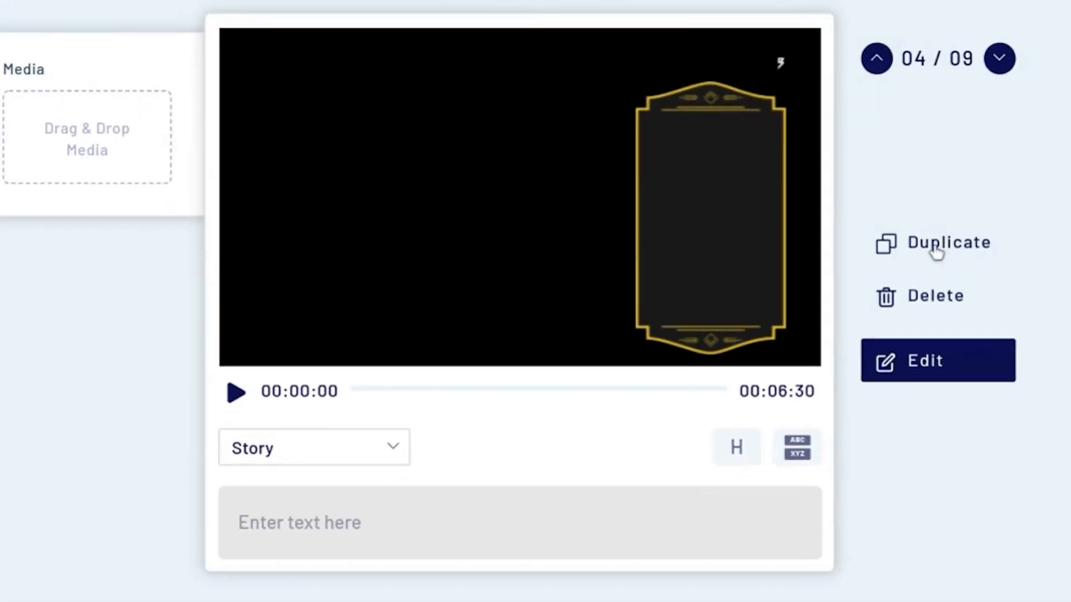
click(859, 228)
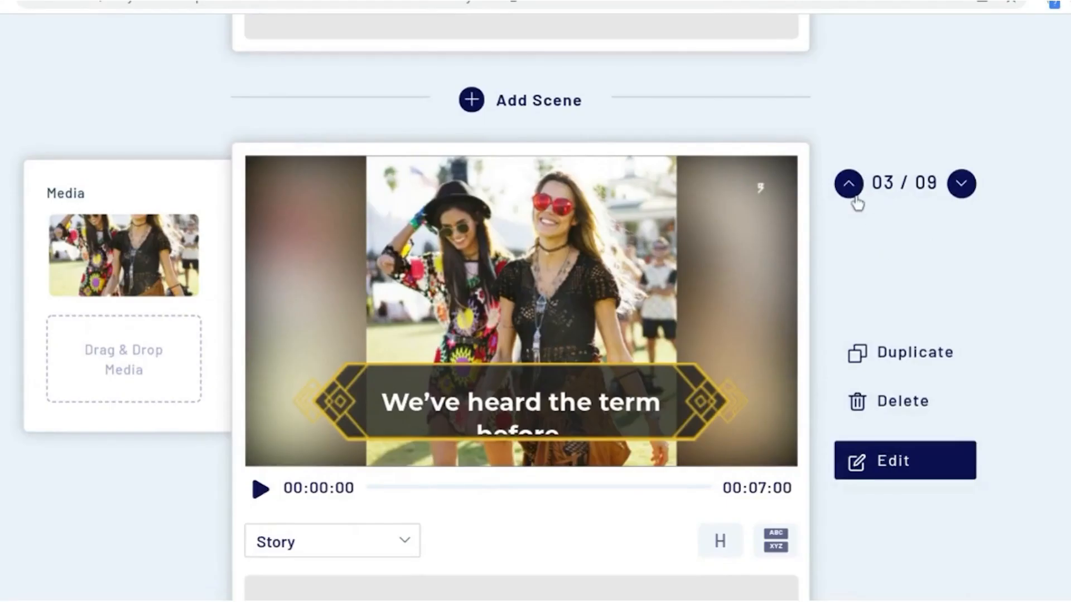
Step: Delete a scene from the storyboard
click(854, 196)
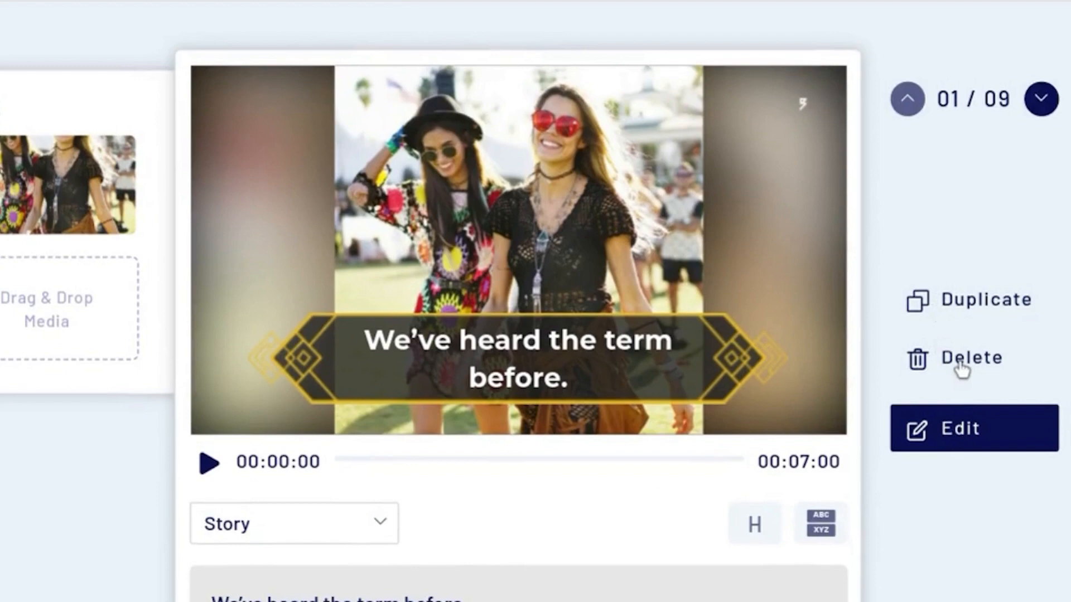
click(962, 368)
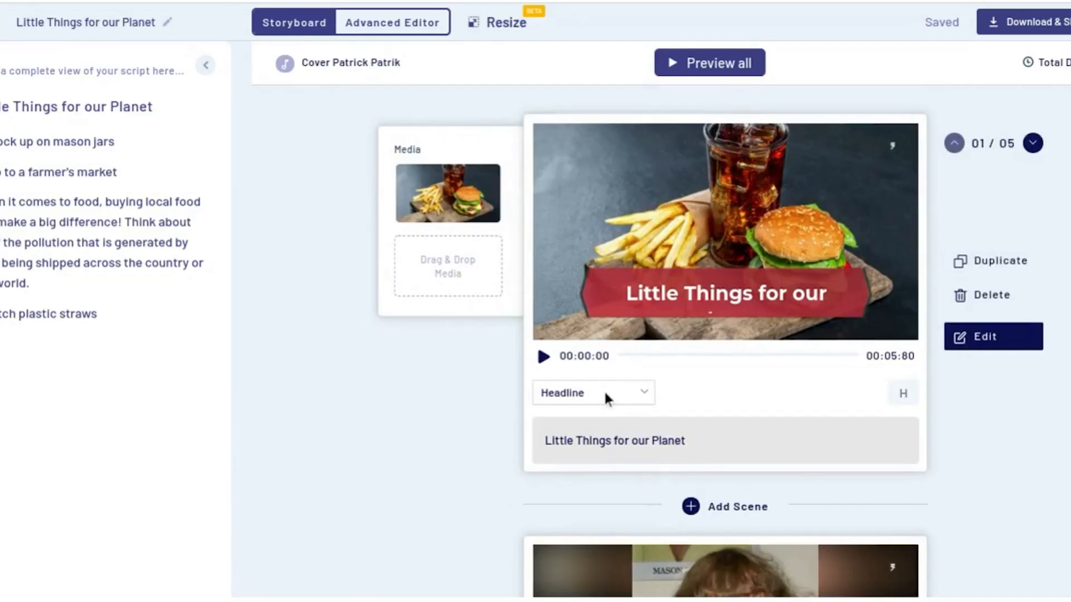
click(604, 391)
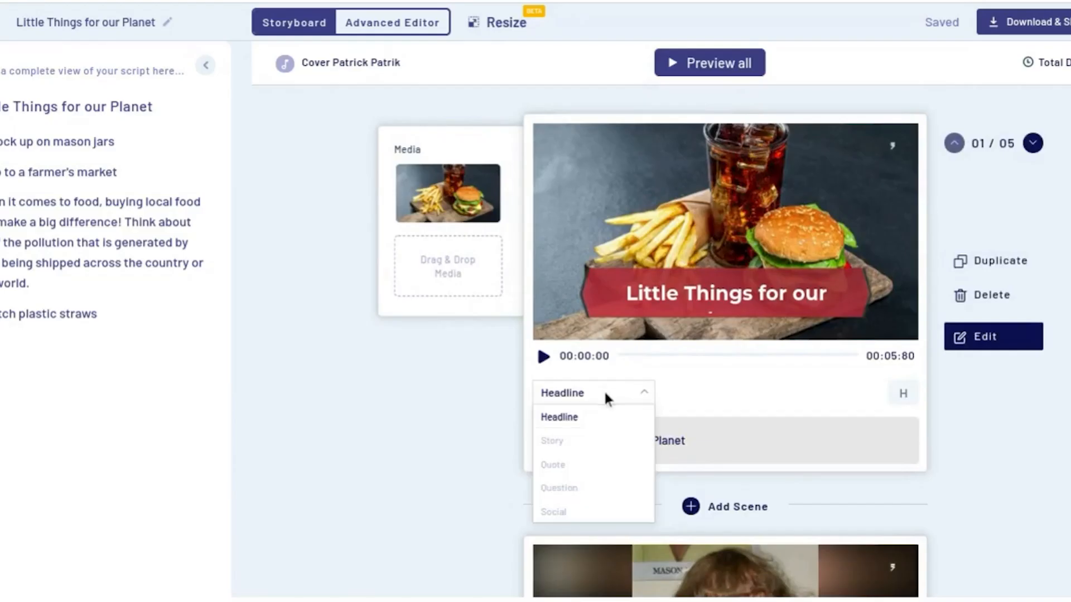
Step: Change the first scene's type to Quote
click(561, 465)
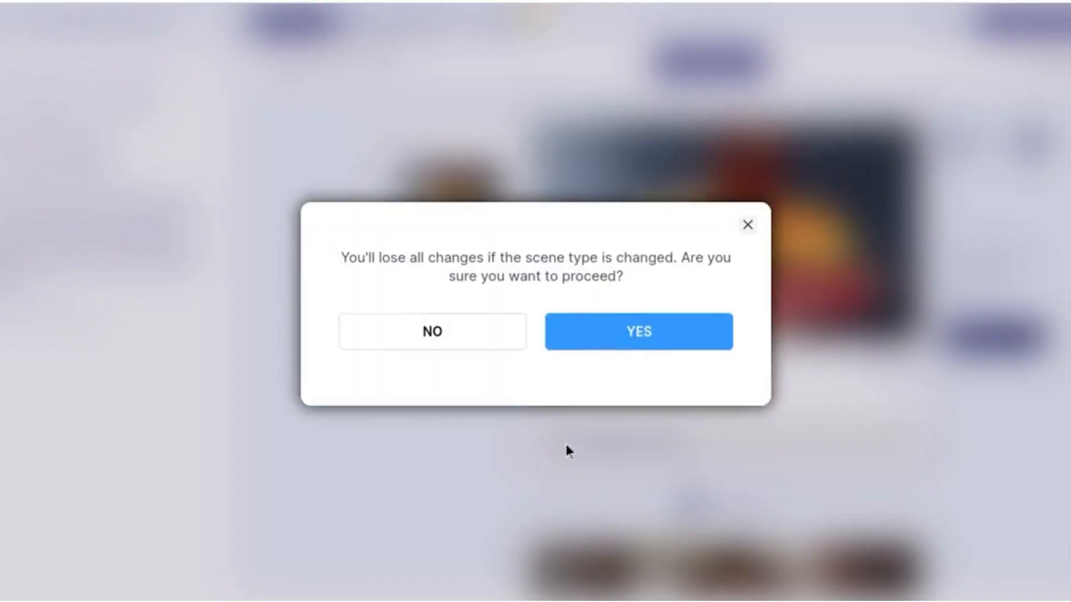
click(613, 322)
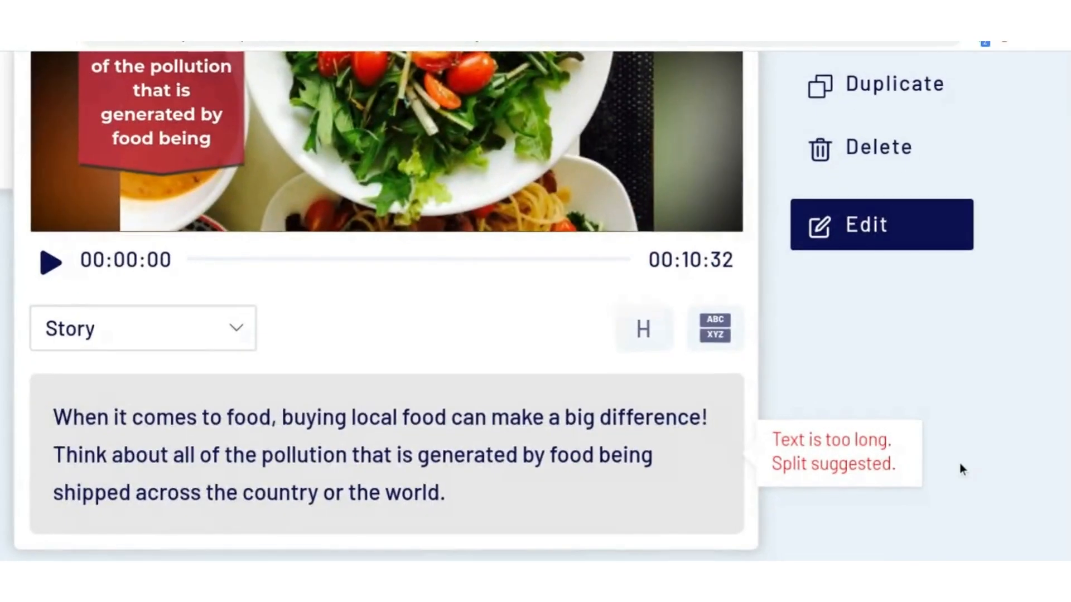
Step: Split the long local-food scene's text into two scenes before Think about all
scroll(959, 463, down, 1)
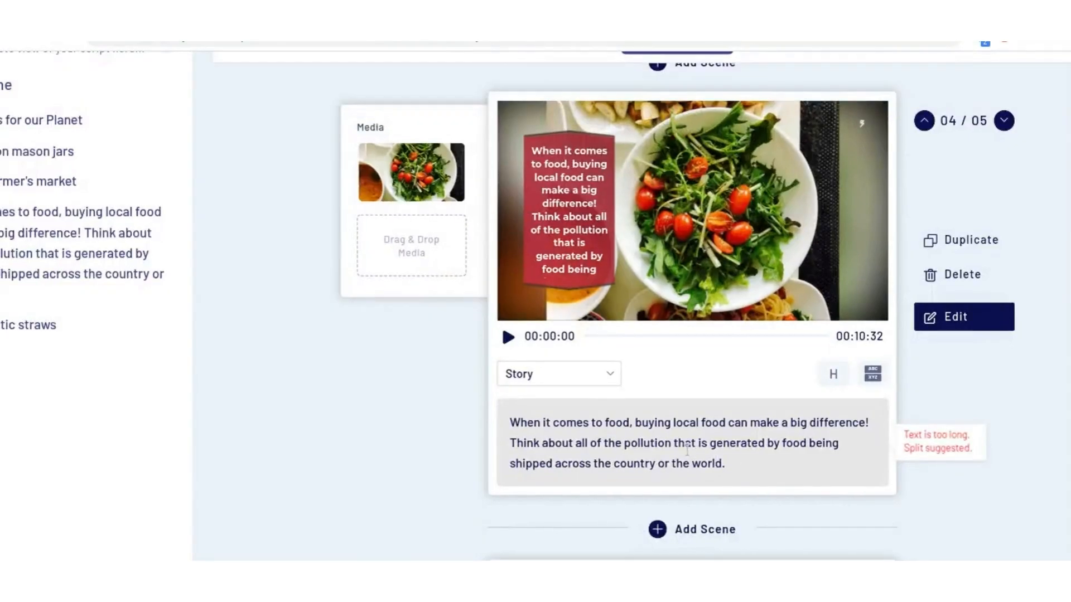
click(511, 443)
key(Return)
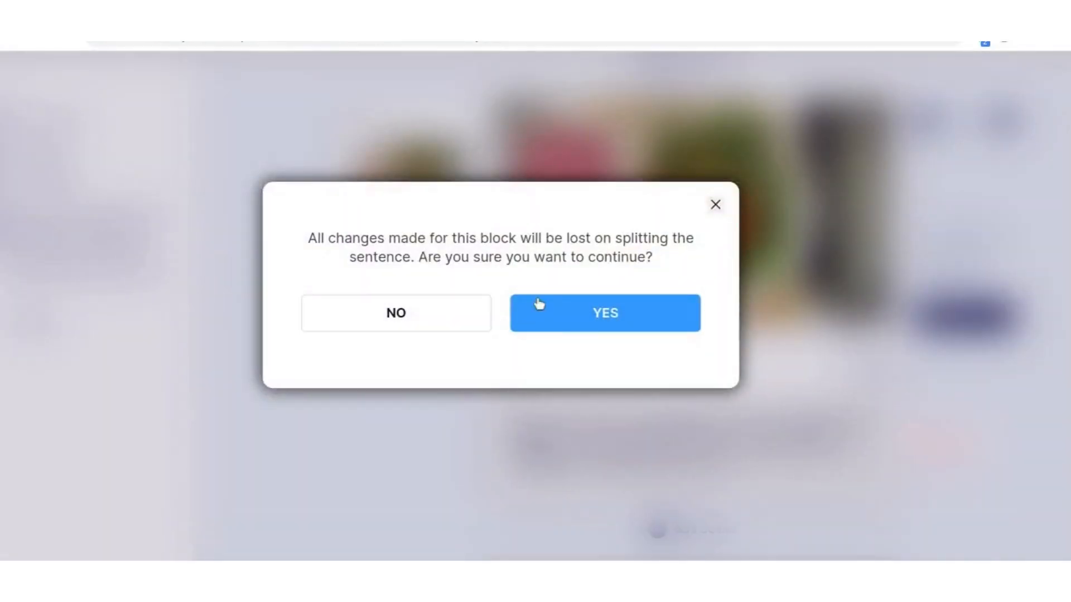
click(560, 311)
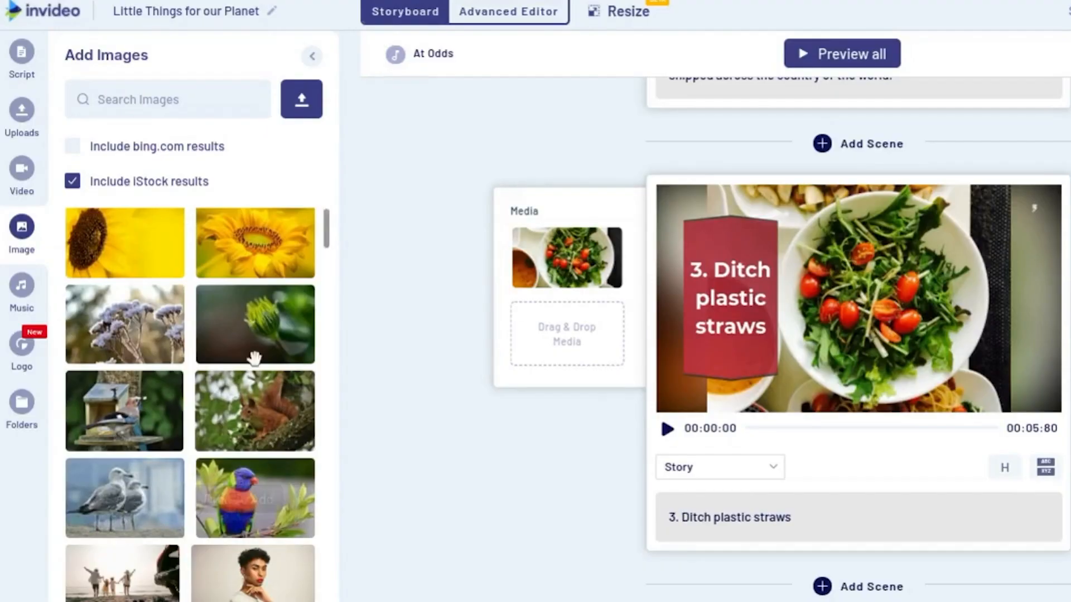
drag(124, 498, 564, 335)
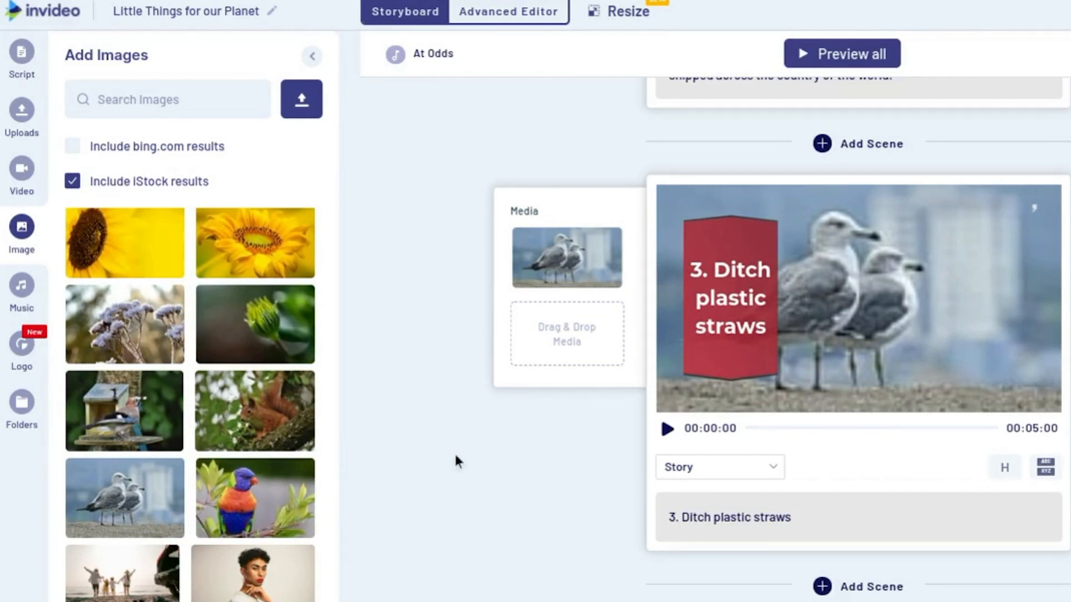
click(21, 110)
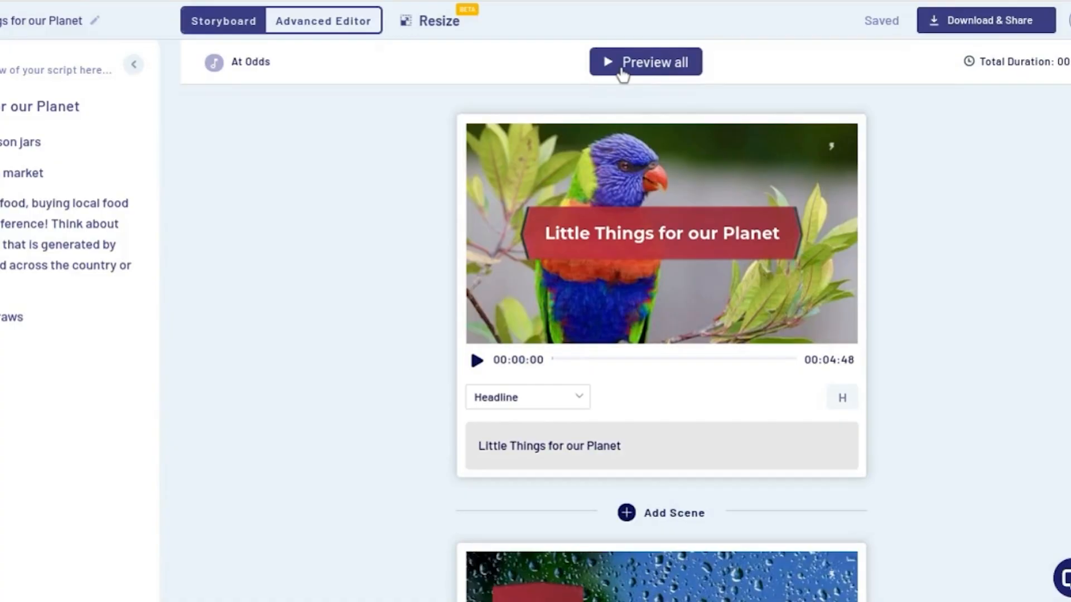
Step: Preview the whole video and scroll through the storyboard scenes to review them
click(623, 67)
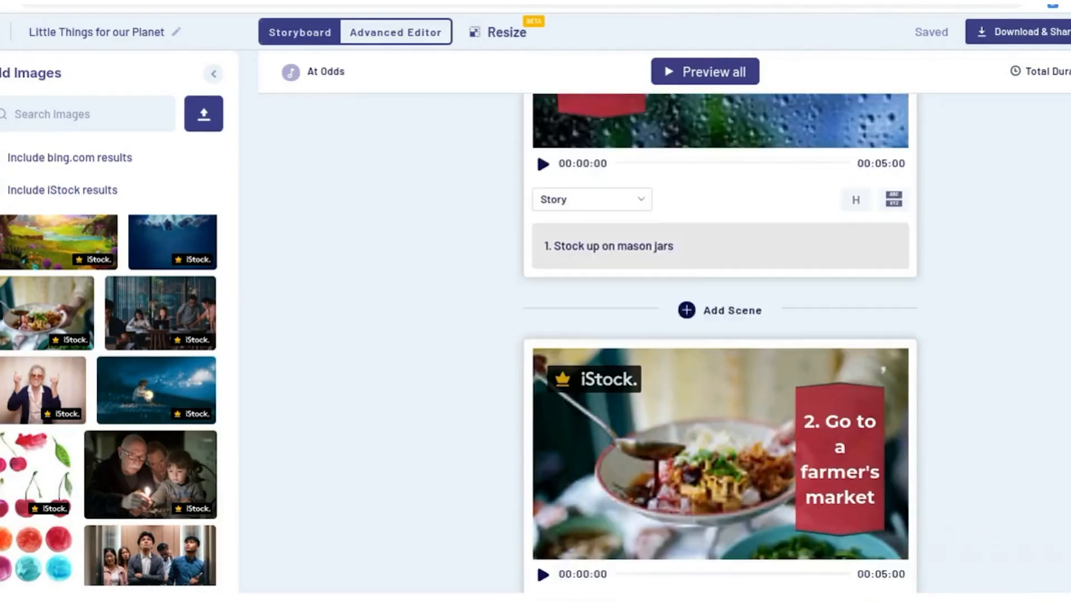
scroll(720, 343, down, 13)
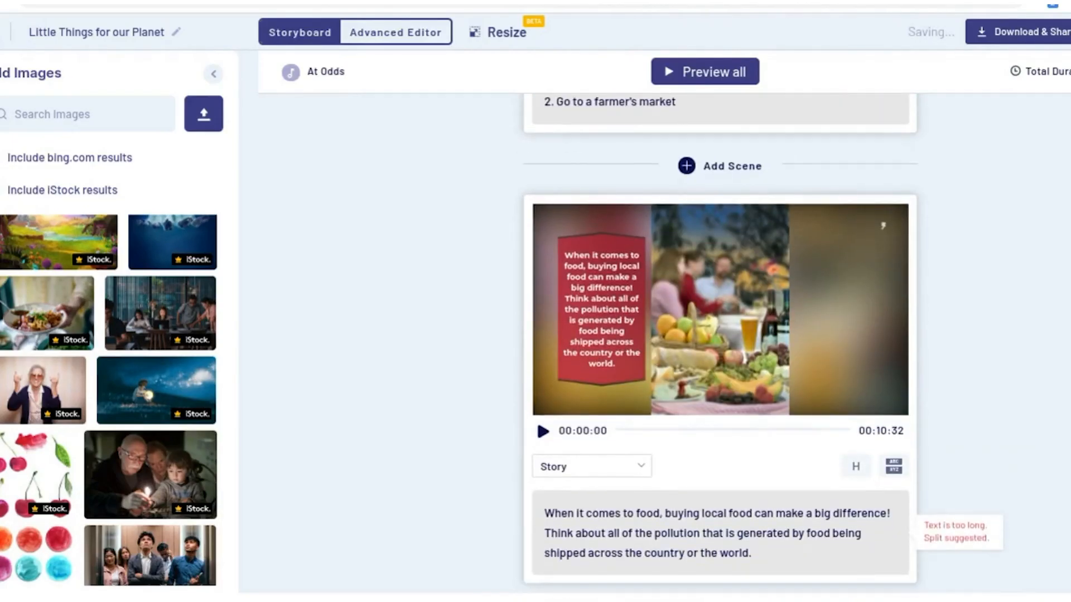
scroll(720, 343, down, 3)
scroll(720, 343, up, 13)
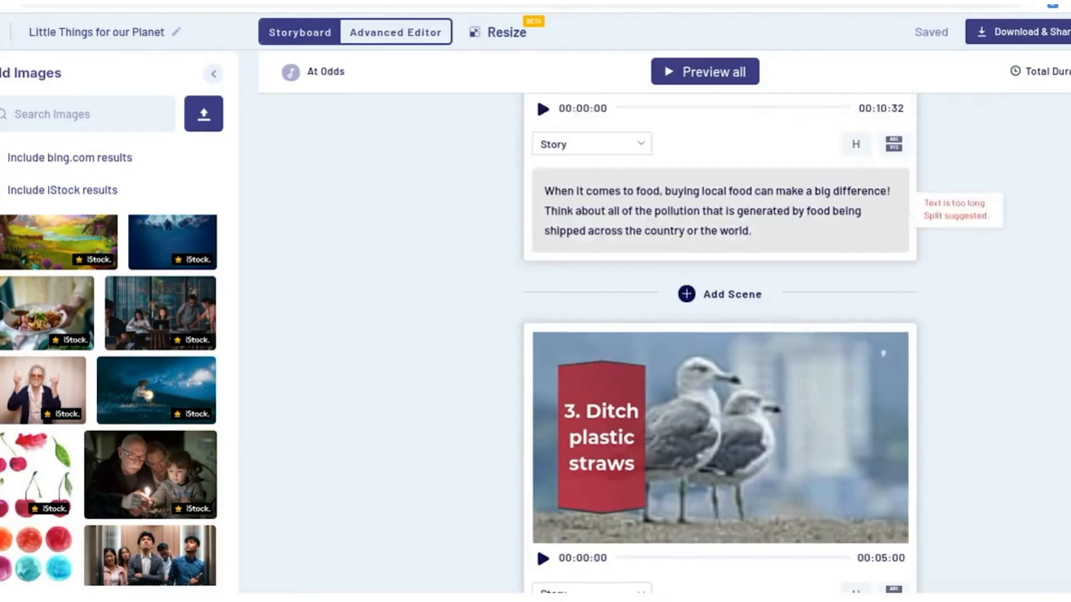
scroll(720, 343, up, 3)
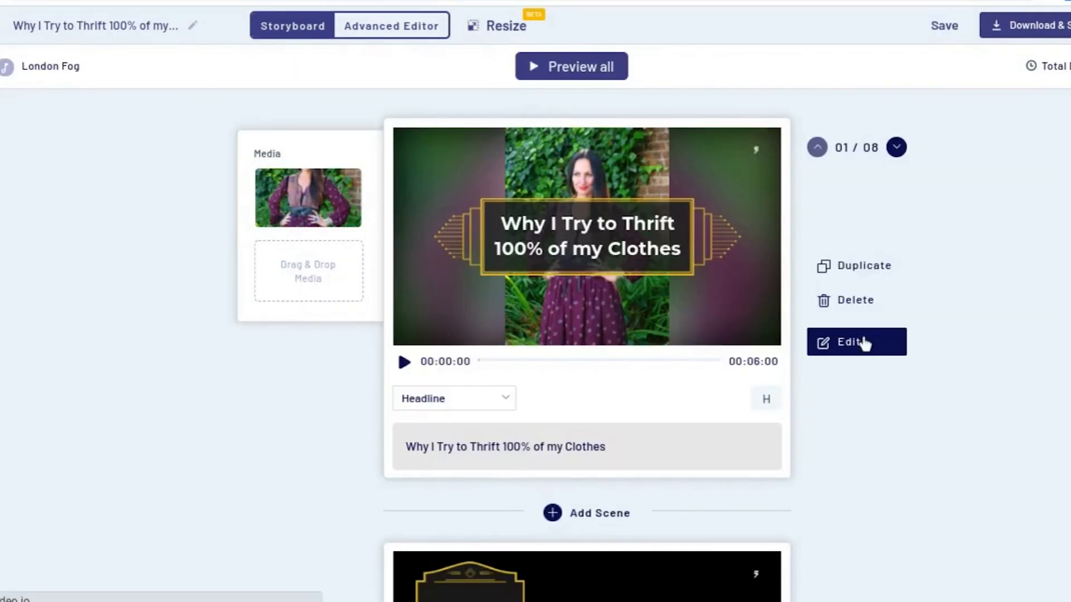
Step: Open the first scene in the editor, move its title text layer to start later on the timeline, and save
click(865, 344)
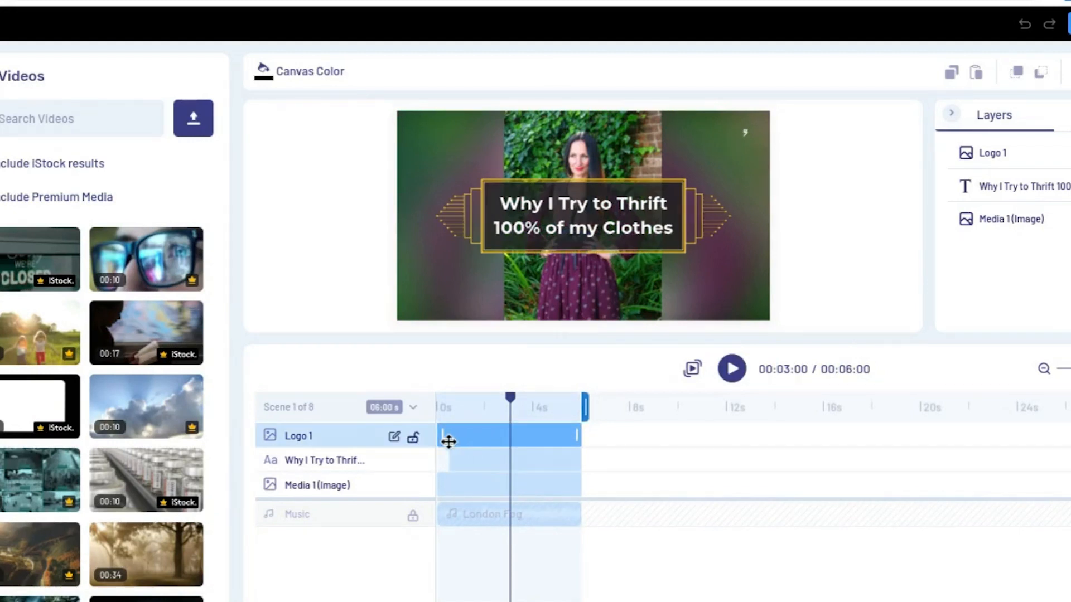
drag(442, 436, 476, 458)
click(483, 459)
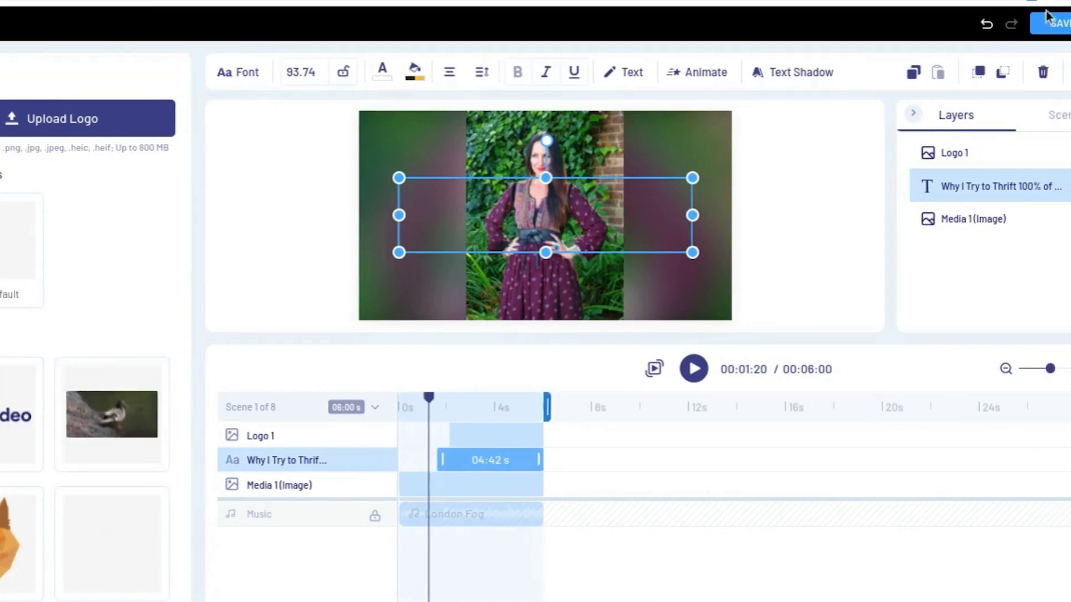
click(1021, 28)
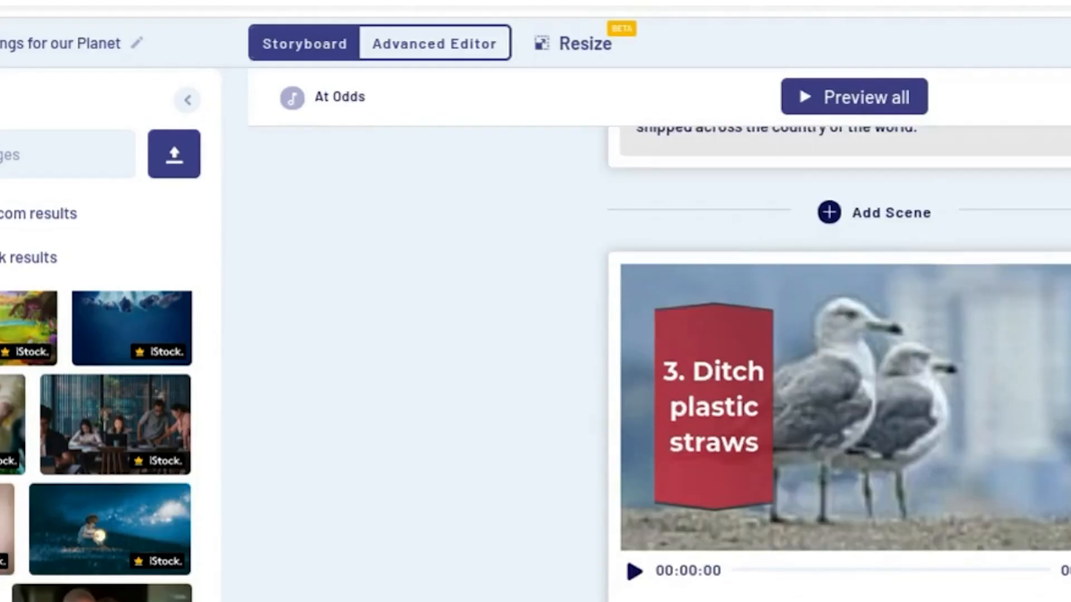
Step: Switch the Little Things for our Planet project to the Advanced Editor
scroll(837, 362, up, 10)
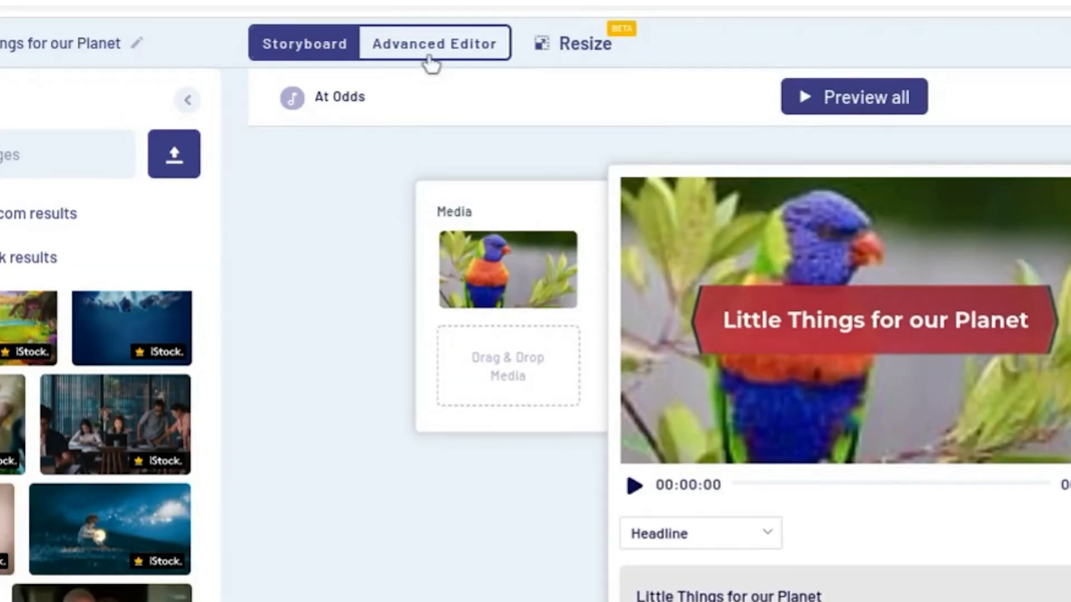
click(434, 49)
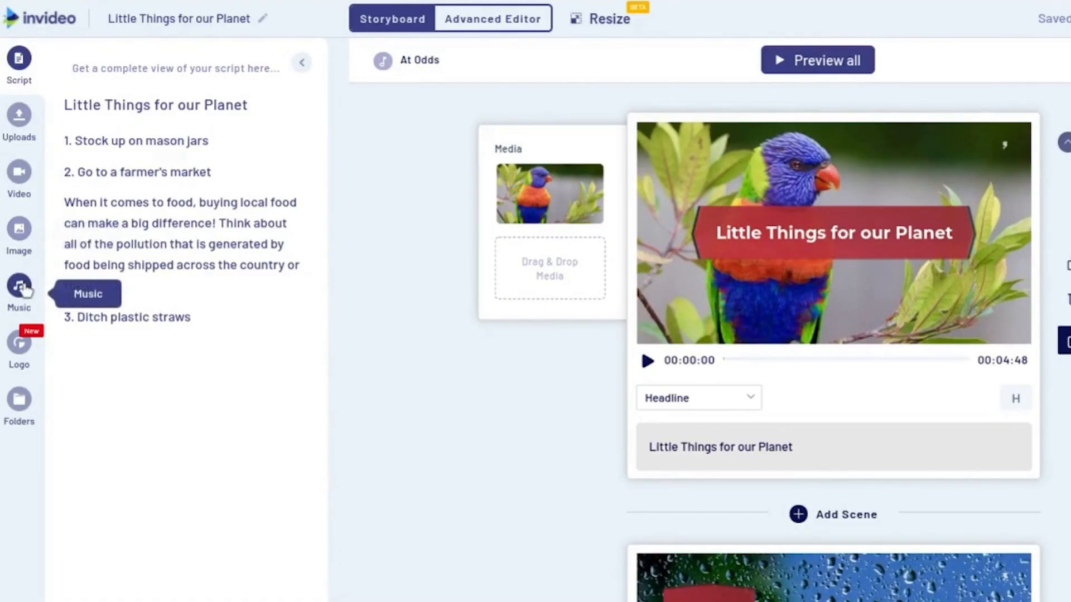
Step: Open the music library, browse tracks by the Inspiring mood, and pick a background track
click(20, 287)
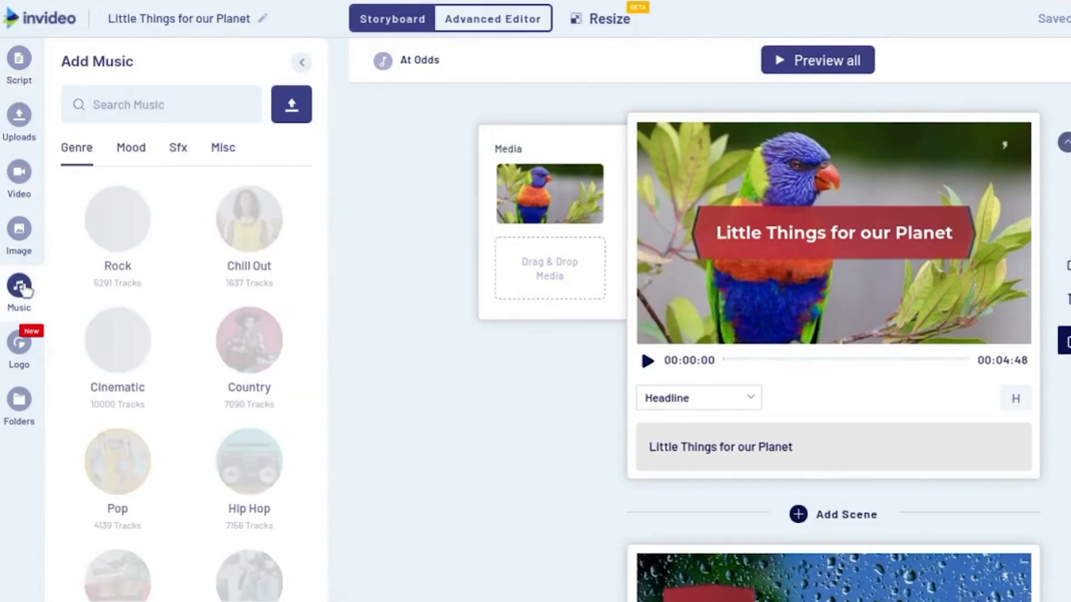
click(131, 147)
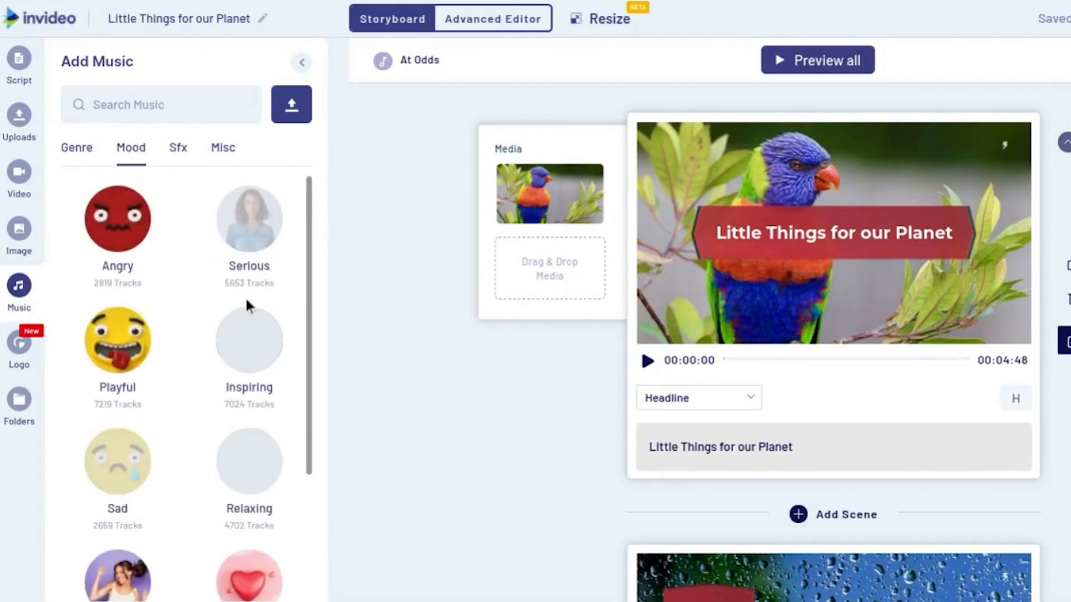
click(249, 340)
click(89, 209)
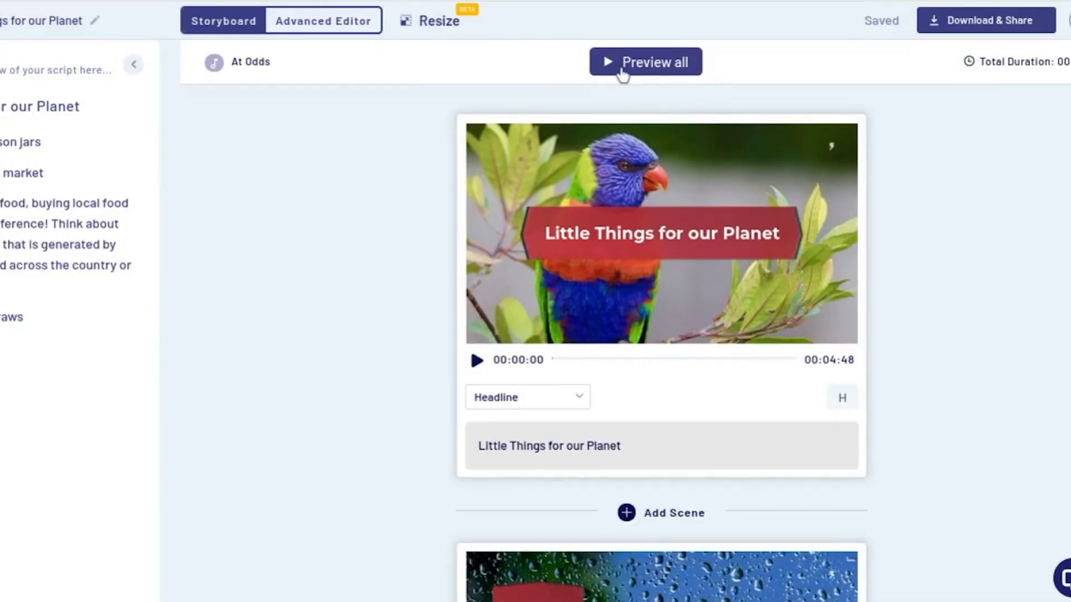
Step: Duplicate the video in Square (1:1) dimension from the download and share options
click(622, 71)
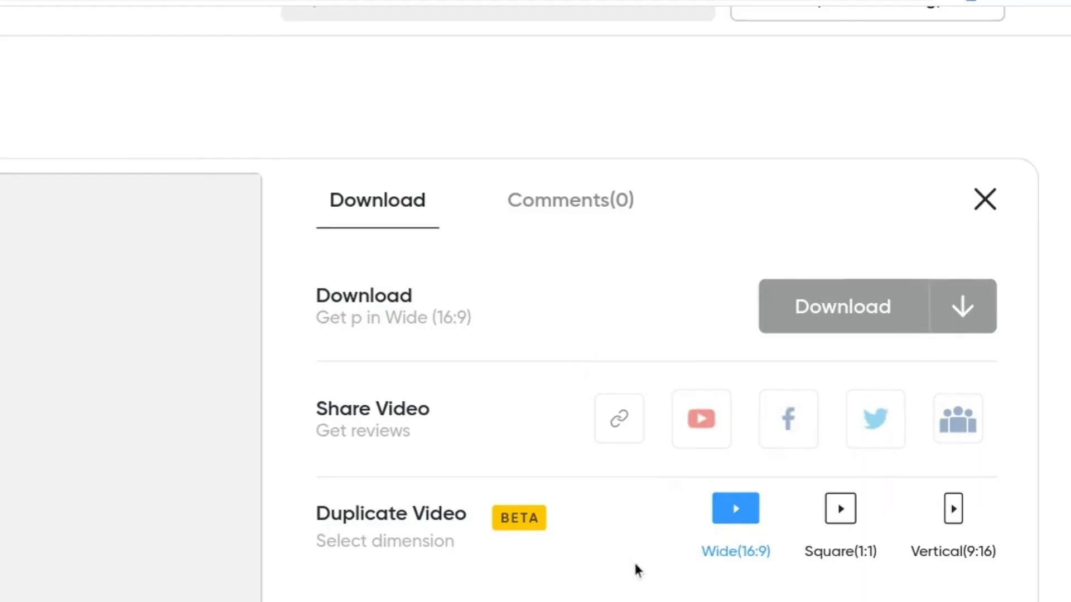
scroll(634, 561, down, 1)
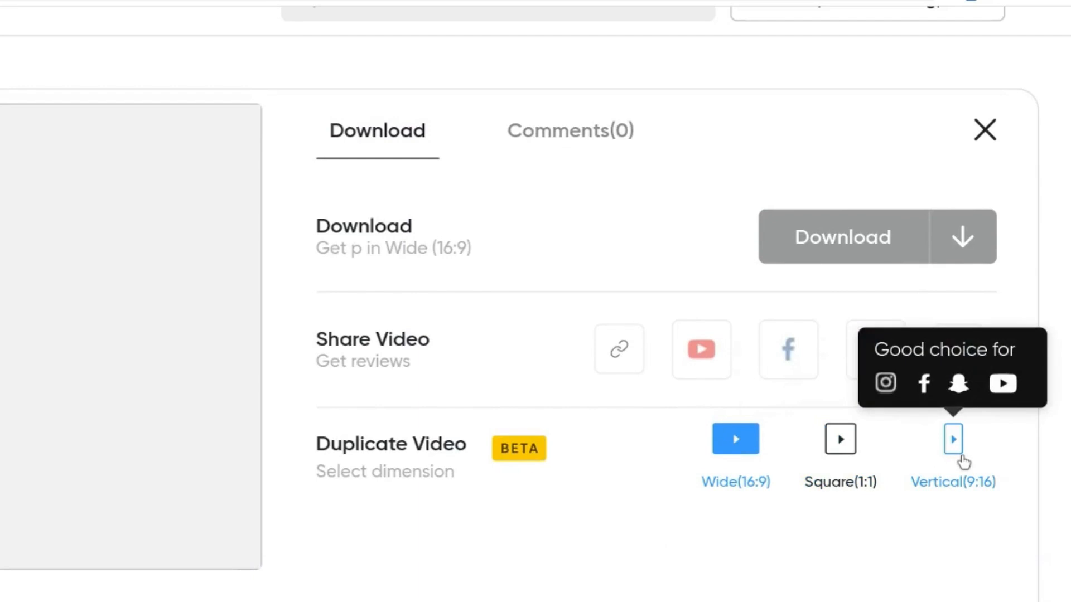
click(847, 450)
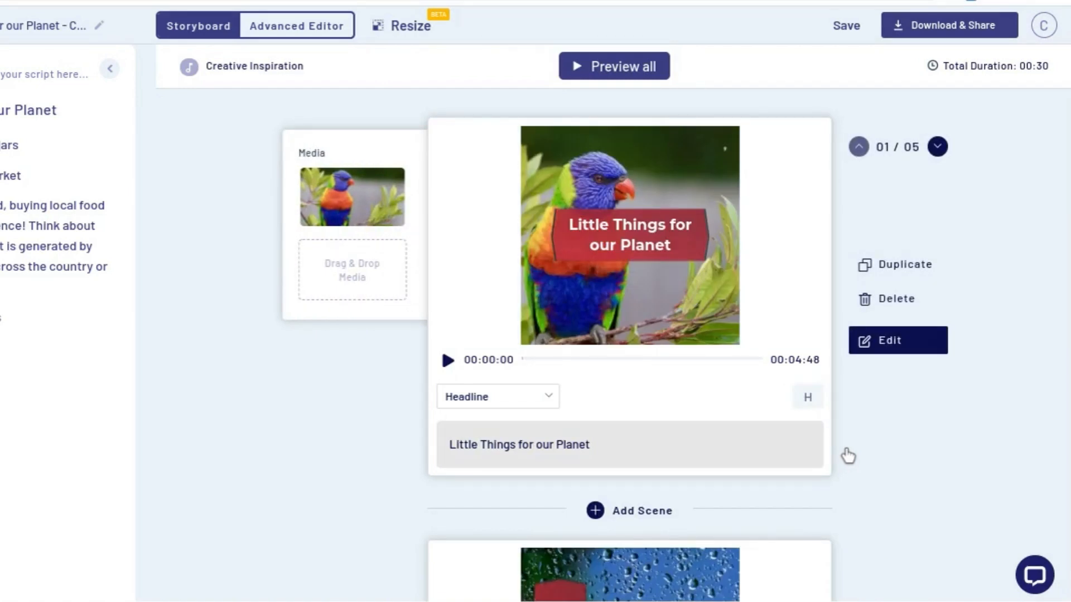
scroll(848, 456, down, 5)
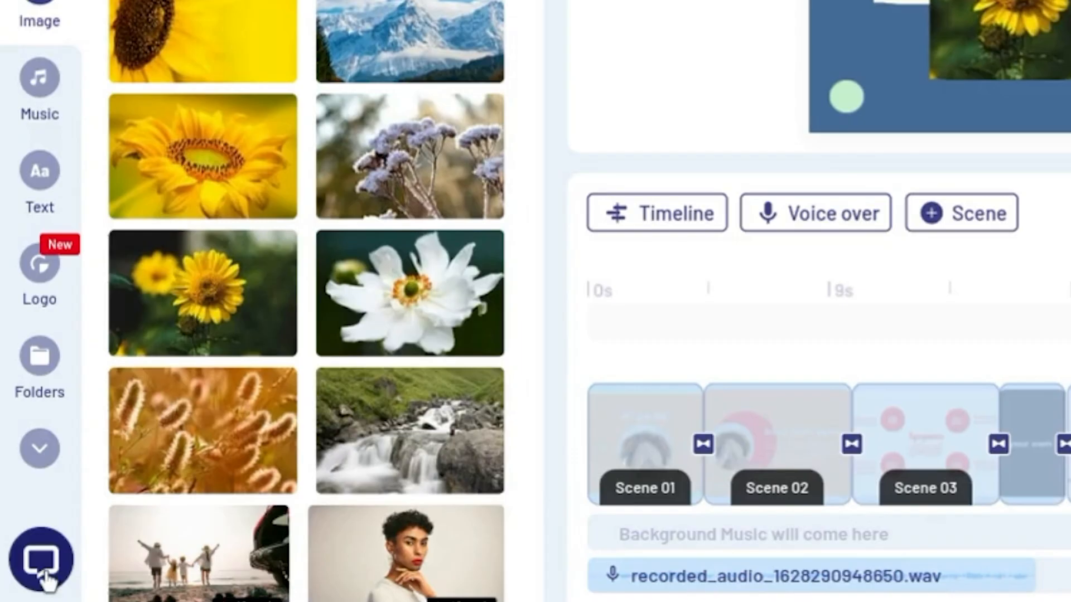
Step: Start a support chat about Video Editing and write the message "Hello! Can you tell me how t"
click(44, 579)
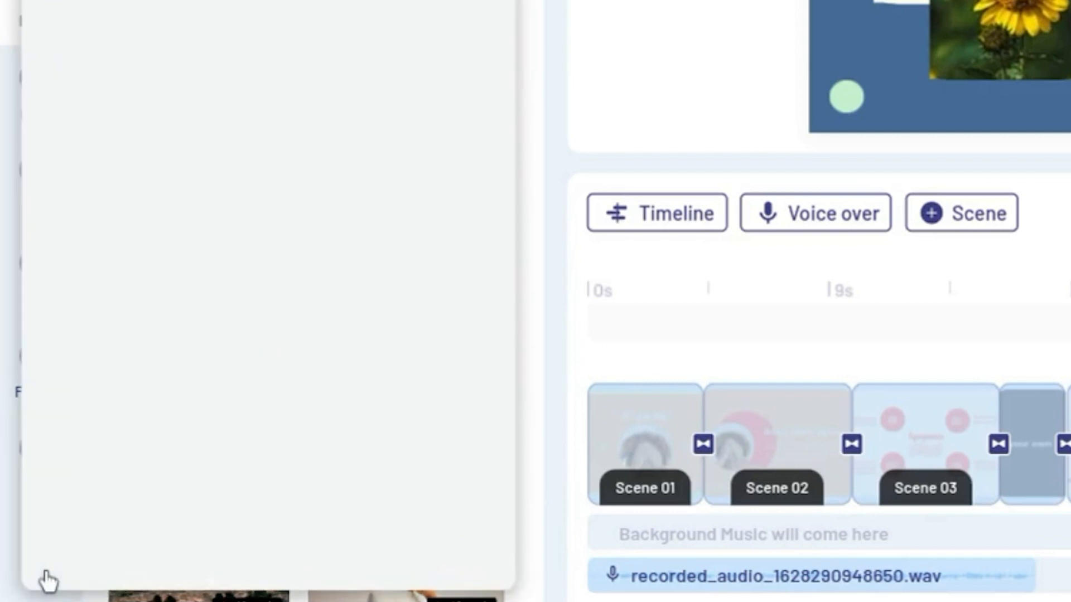
click(234, 474)
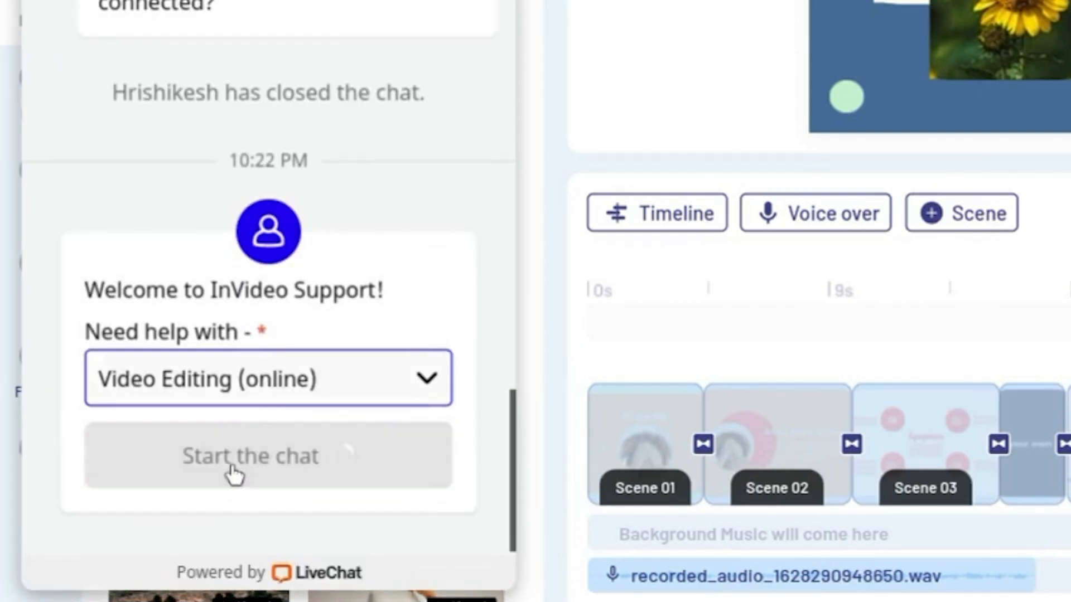
text(Hello)
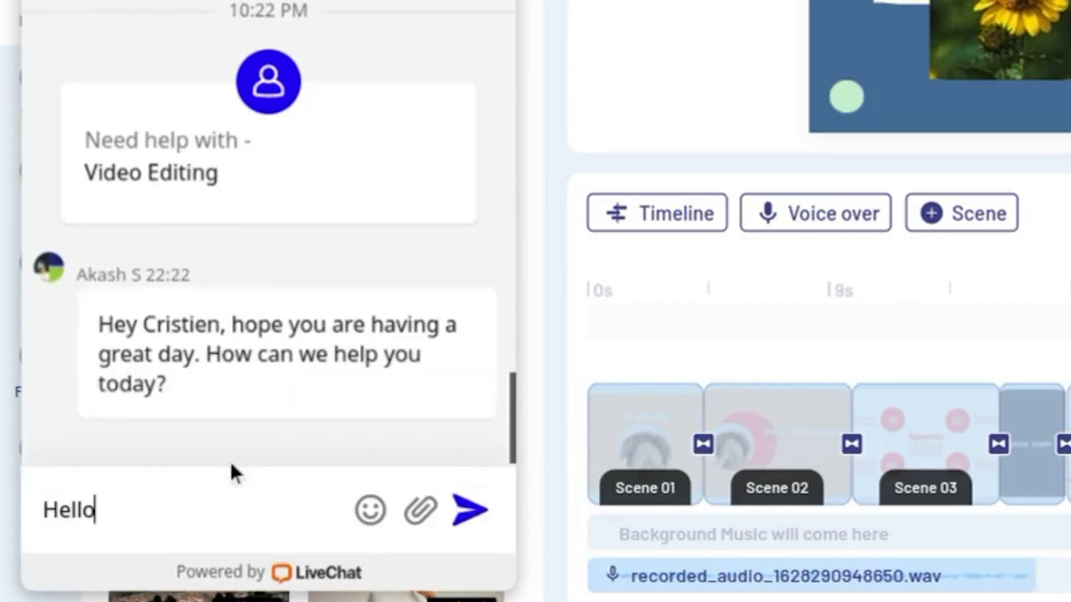
text(! Can you tell me how t)
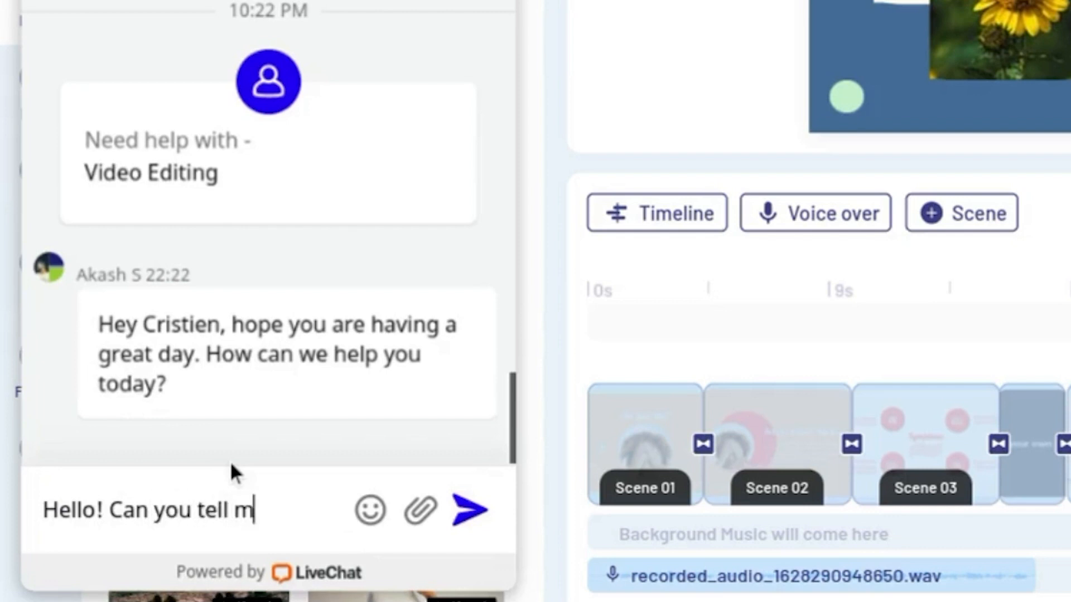